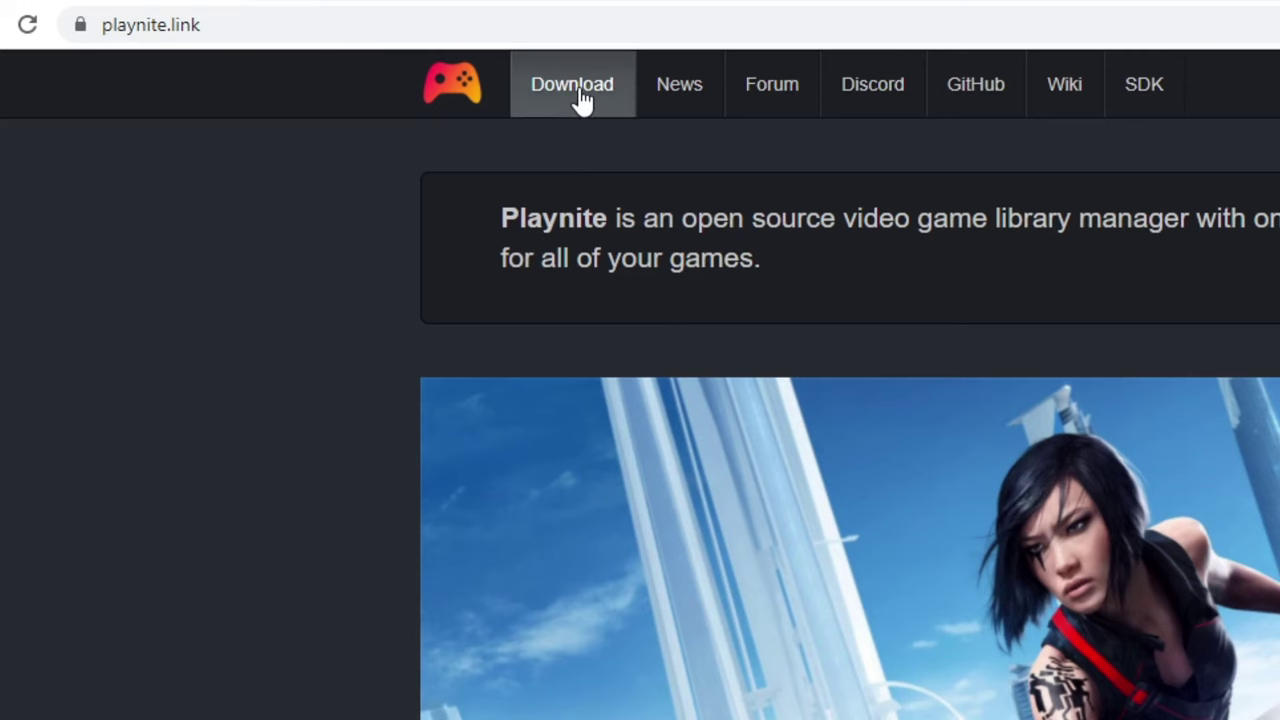
Download the Playnite installer from playnite.link and move Playnite811 from the Downloads folder to the desktop, closing the browser and folder windows
click(580, 97)
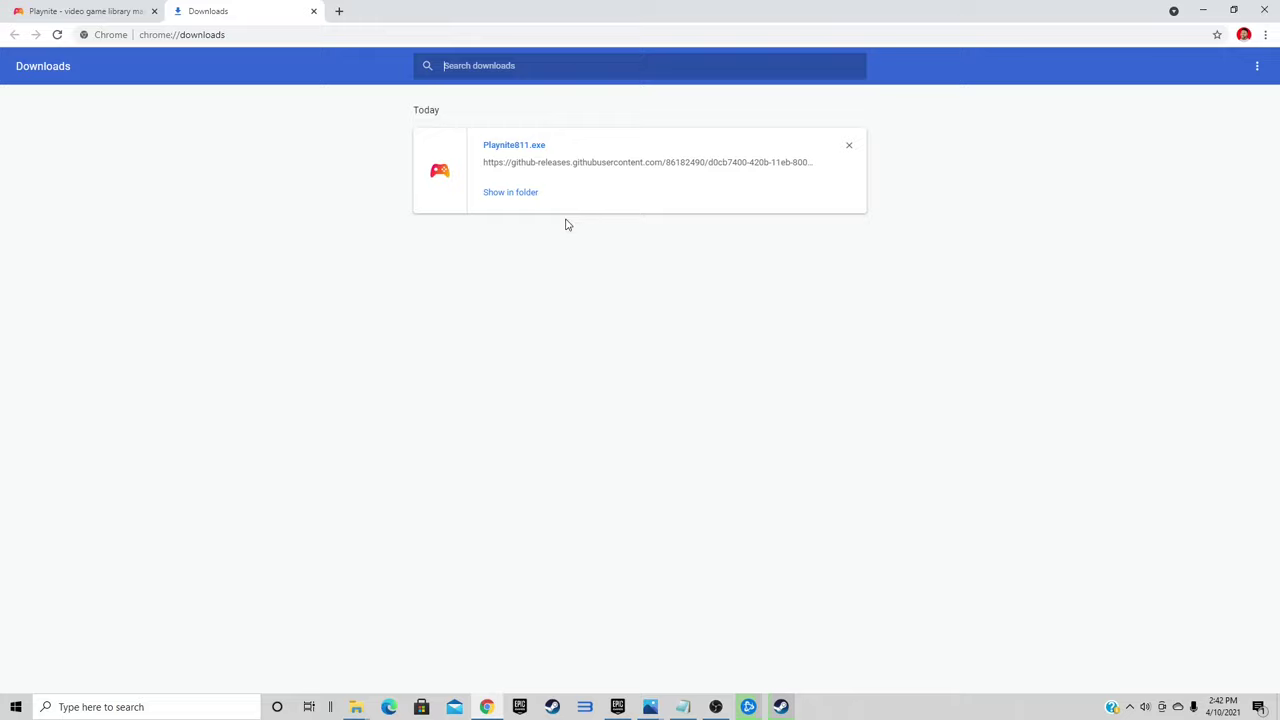
click(510, 195)
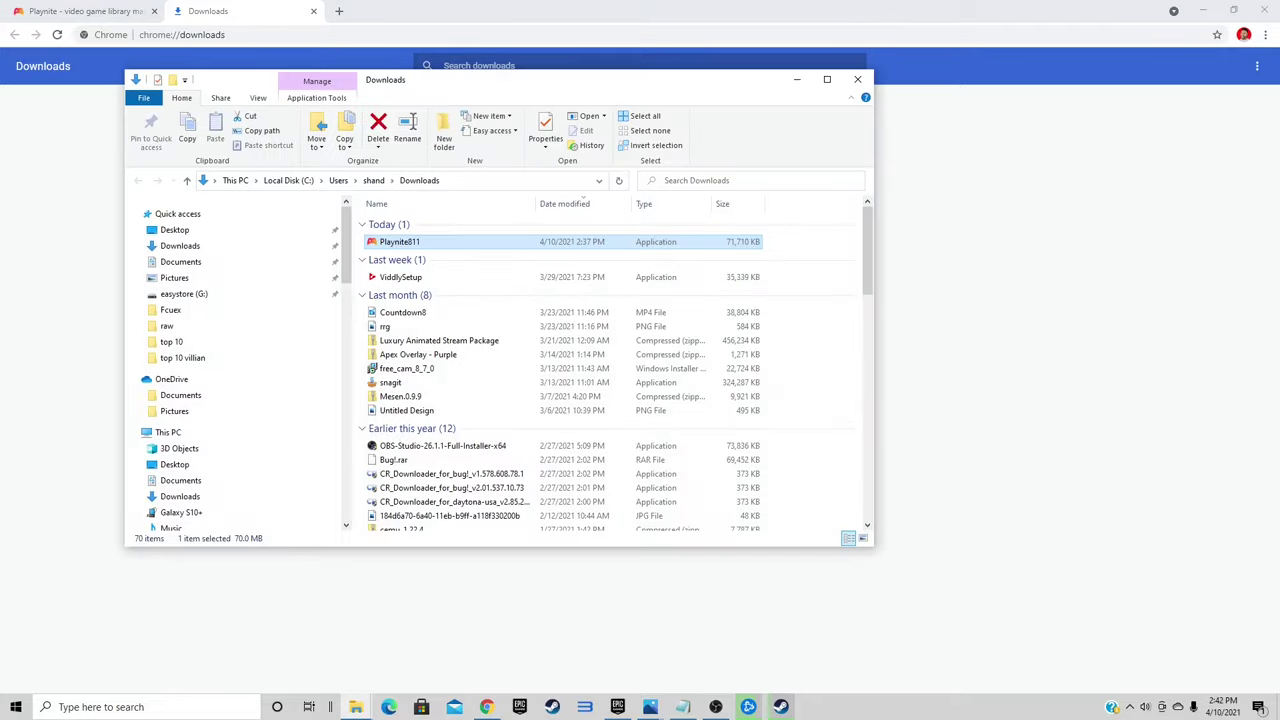
click(1265, 10)
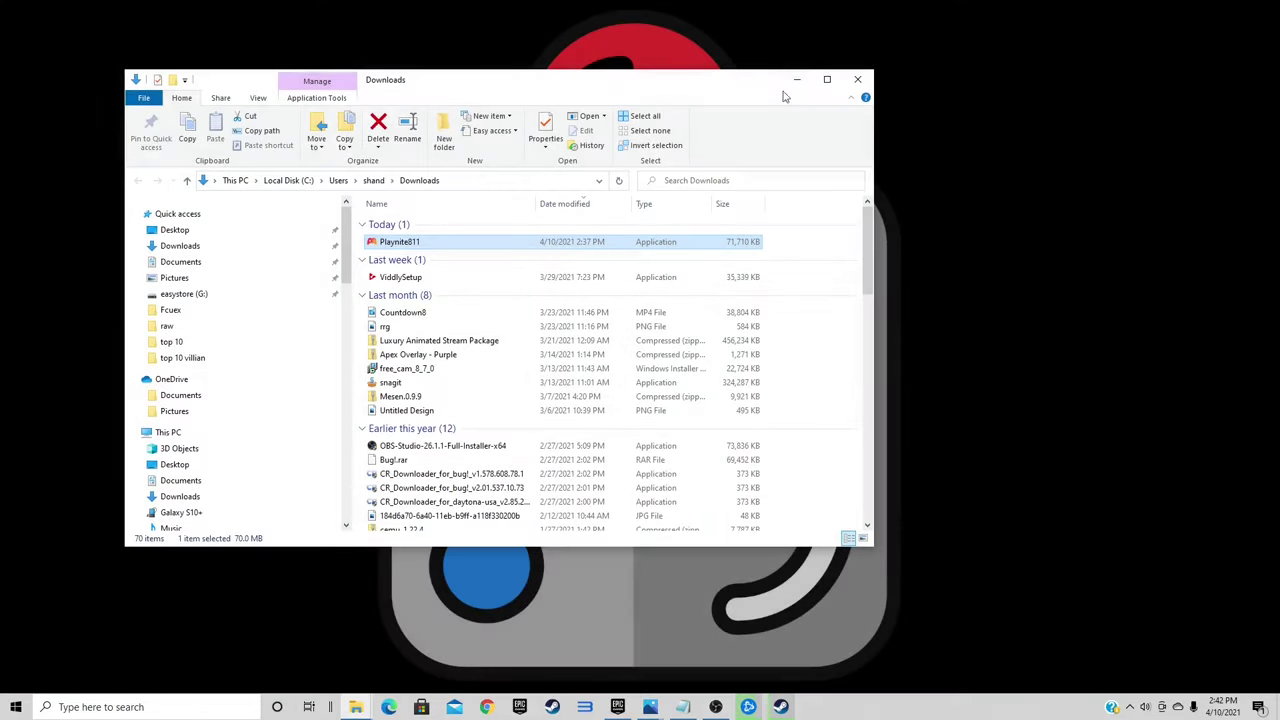
drag(398, 246, 57, 66)
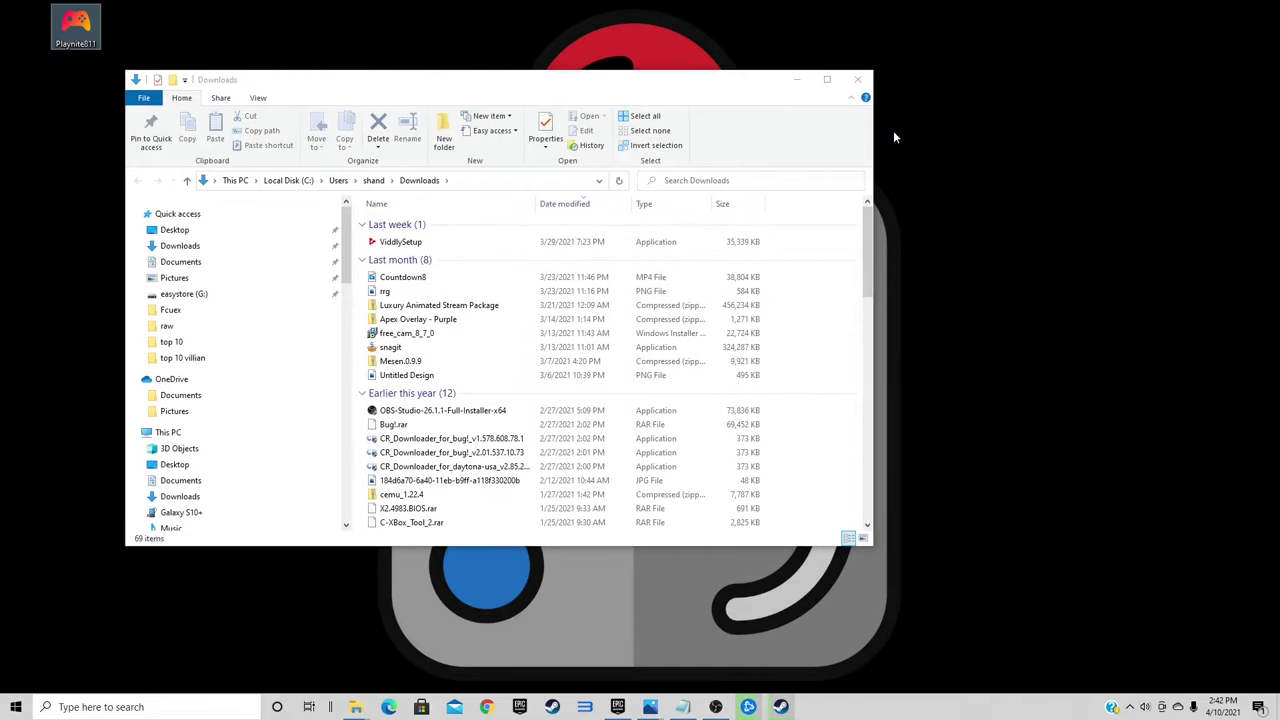
click(862, 87)
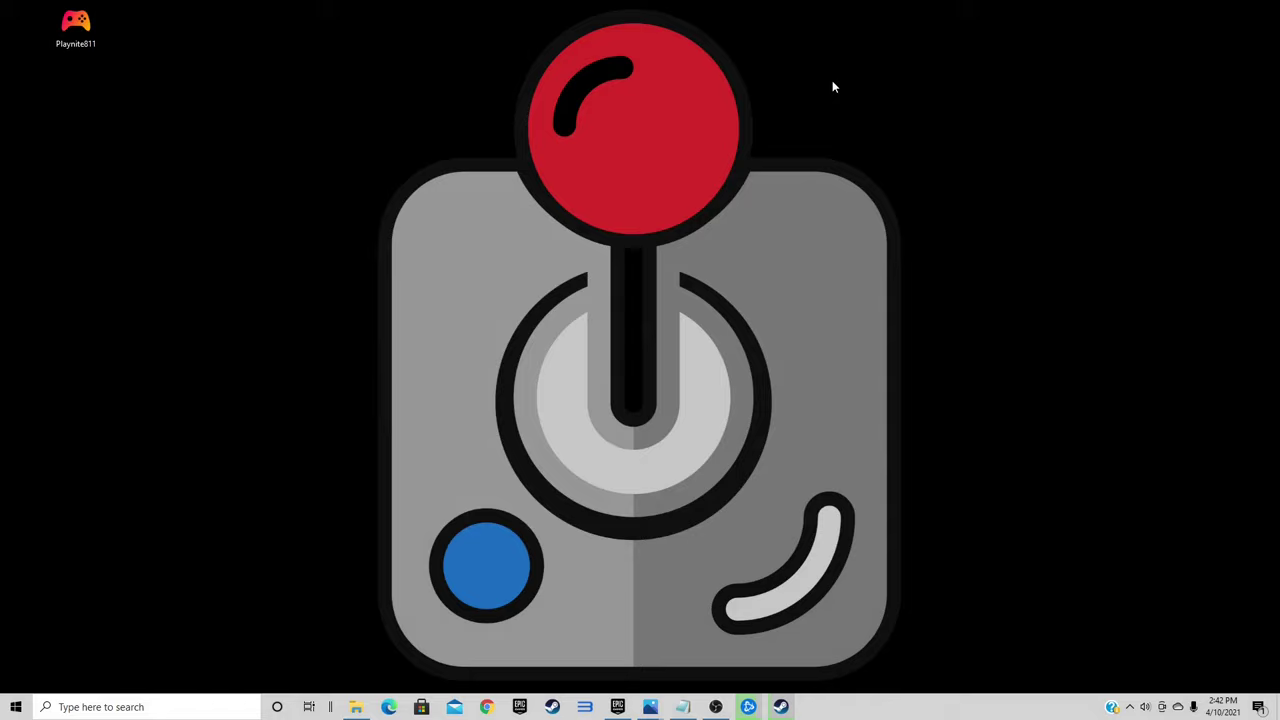
Install Playnite 8.11 from the desktop installer in the default folder, with desktop and Quick Launch shortcuts
double_click(75, 25)
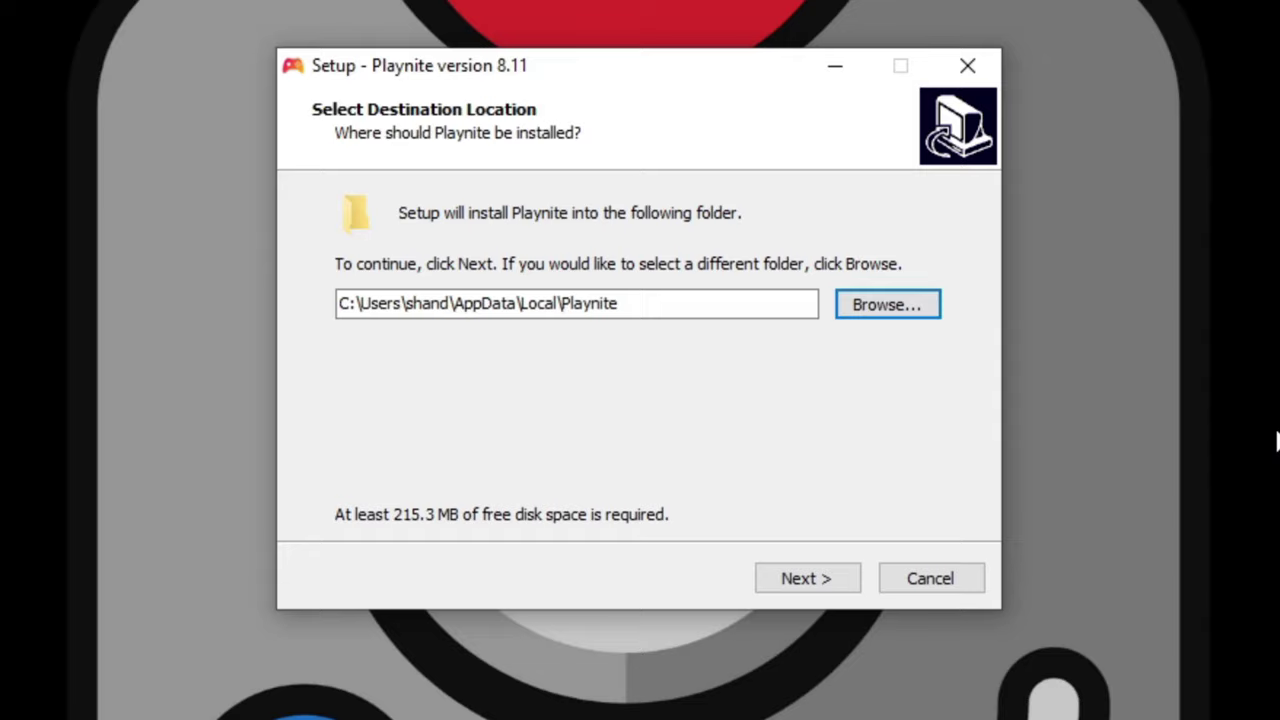
click(818, 578)
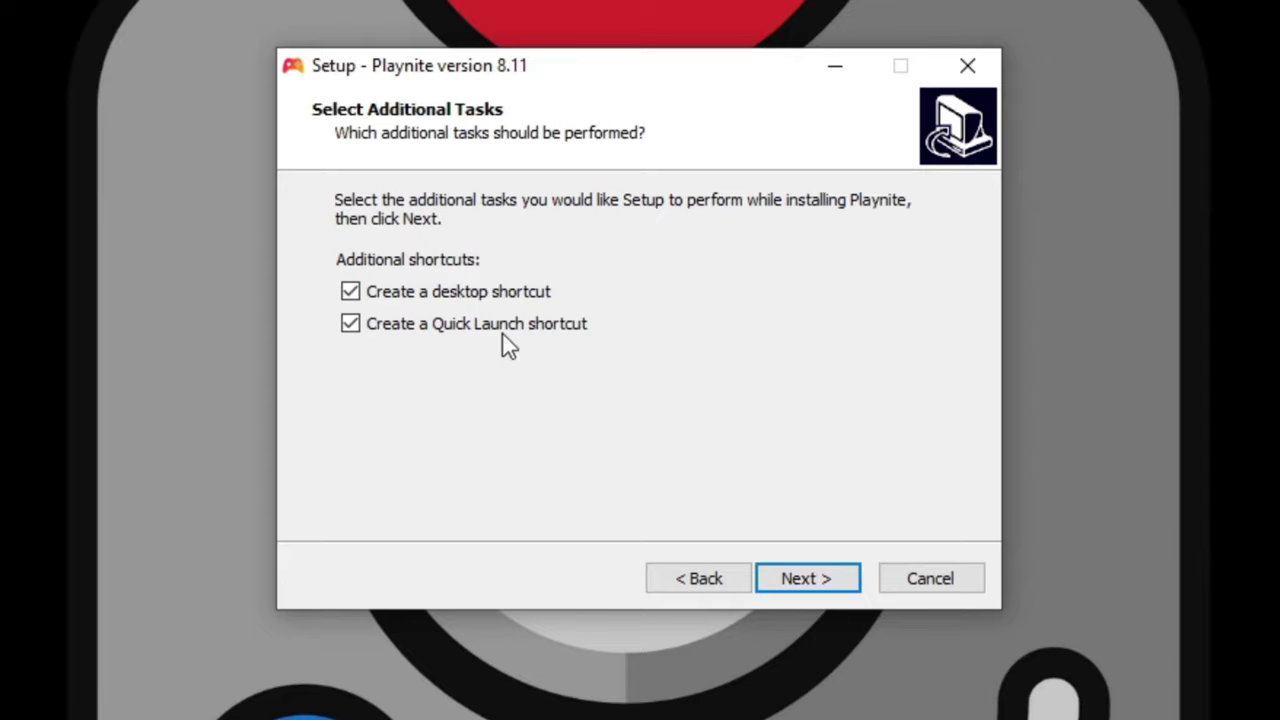
click(819, 577)
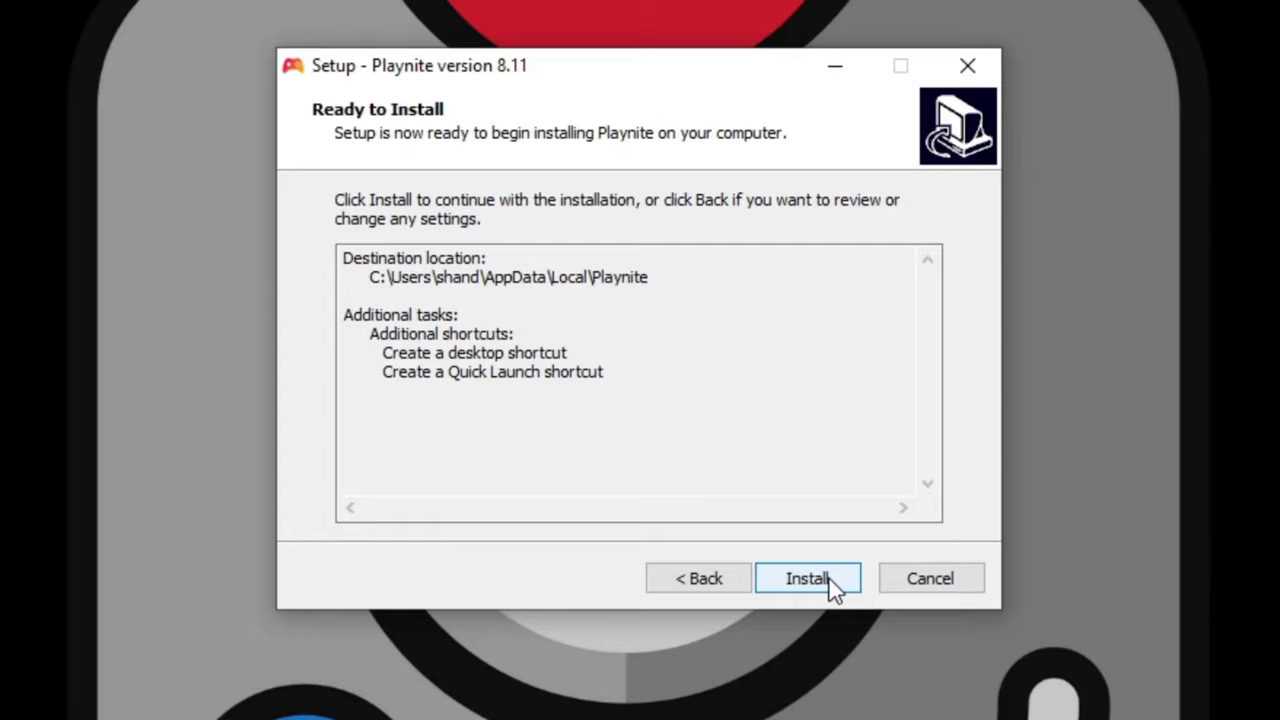
click(828, 579)
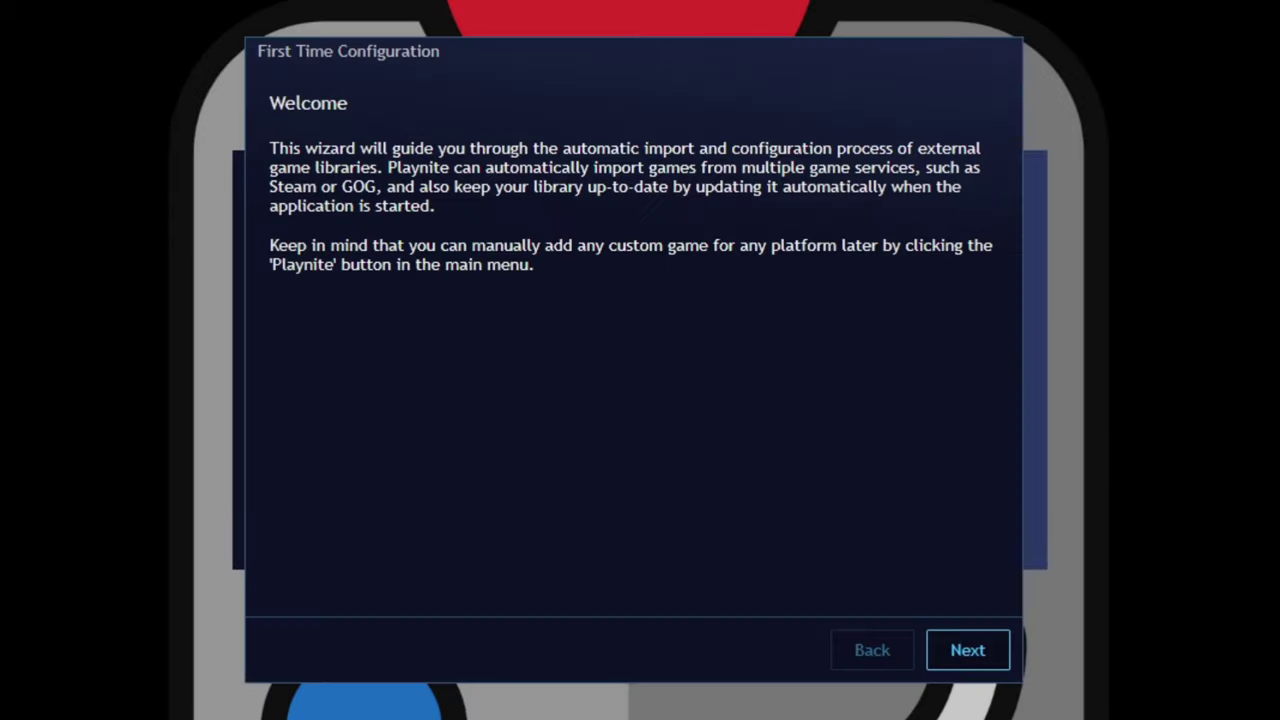
In the first-time configuration, exclude Amazon Games, Humble, Origin and Ubisoft Connect, leaving Battle.net, Epic and Steam as library integrations
click(977, 648)
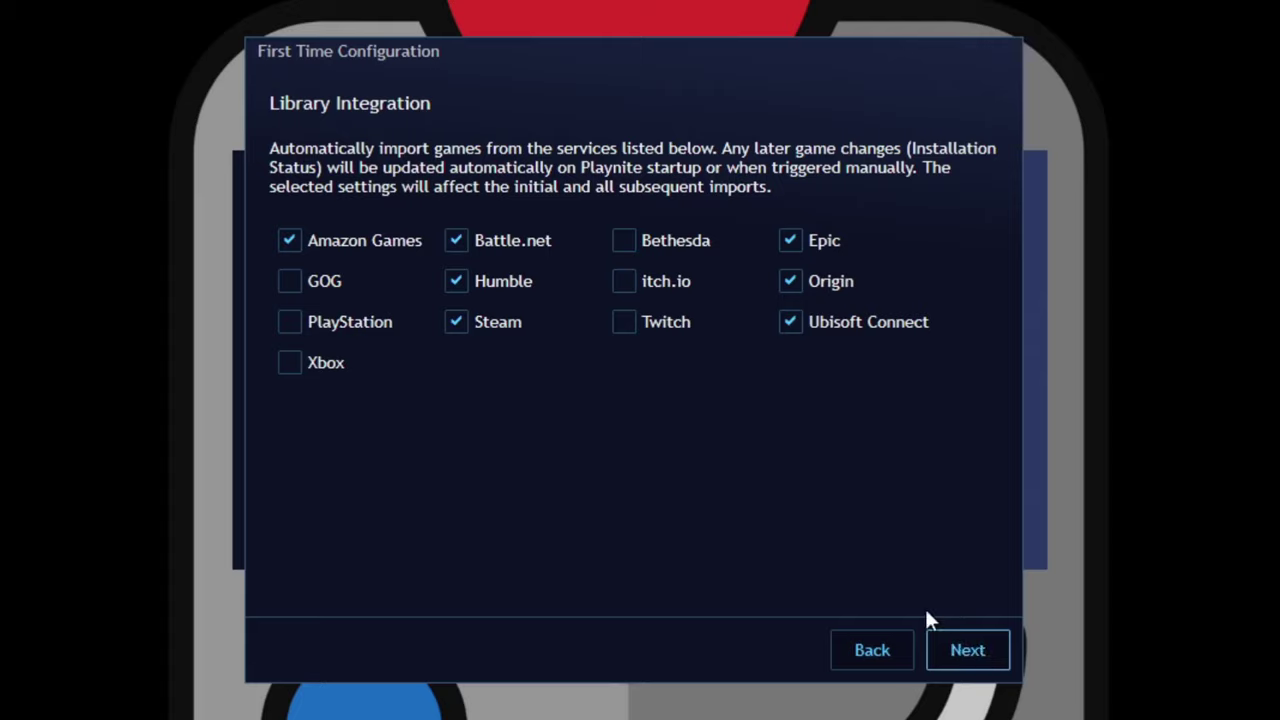
click(289, 242)
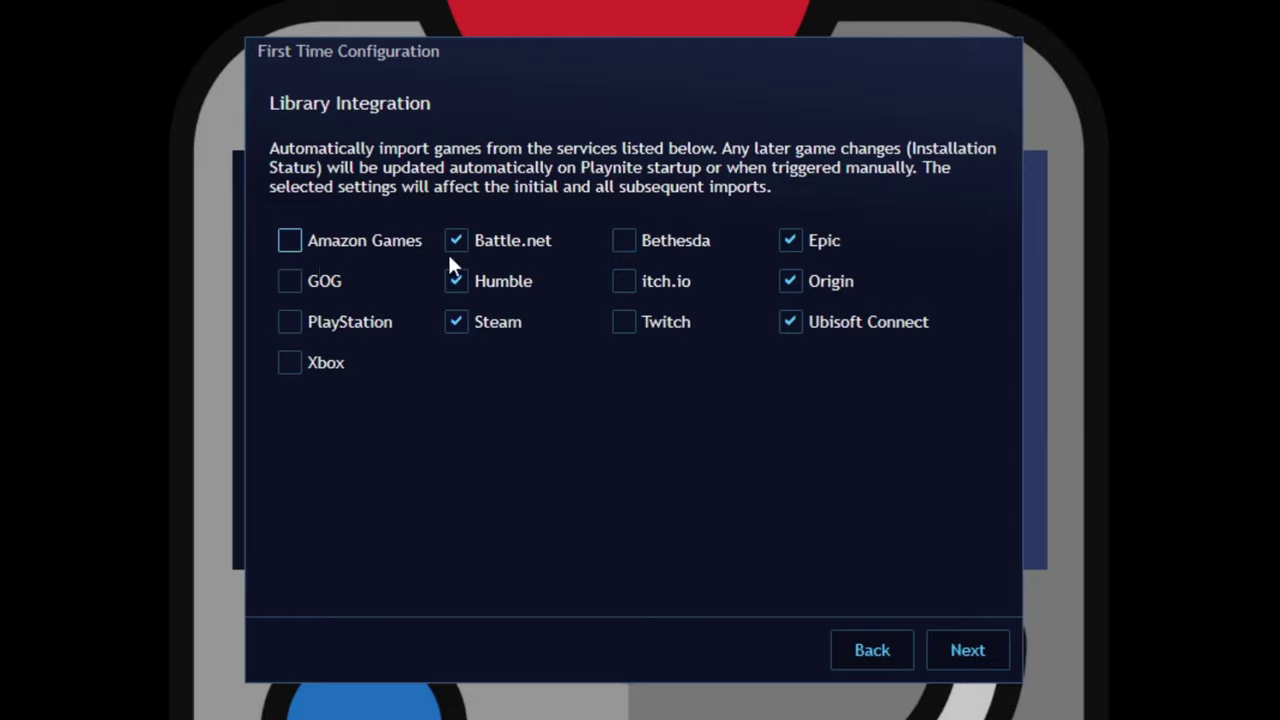
click(456, 281)
click(788, 283)
click(790, 320)
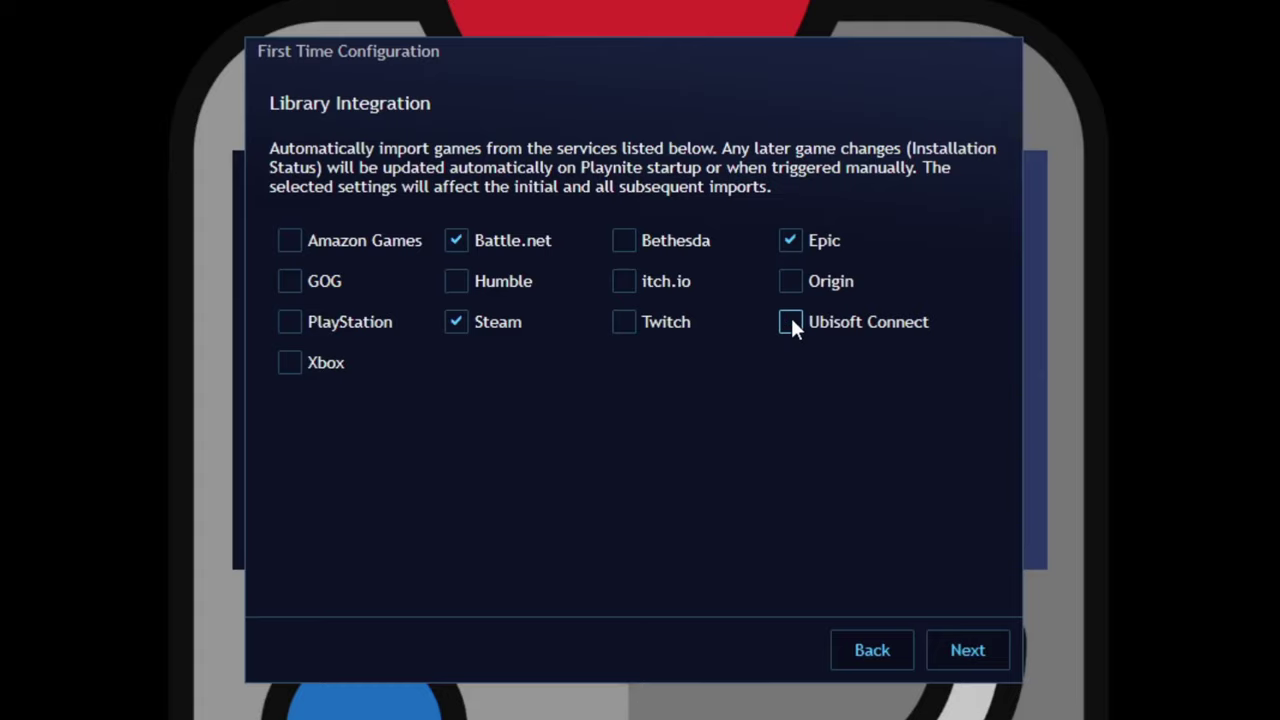
click(963, 652)
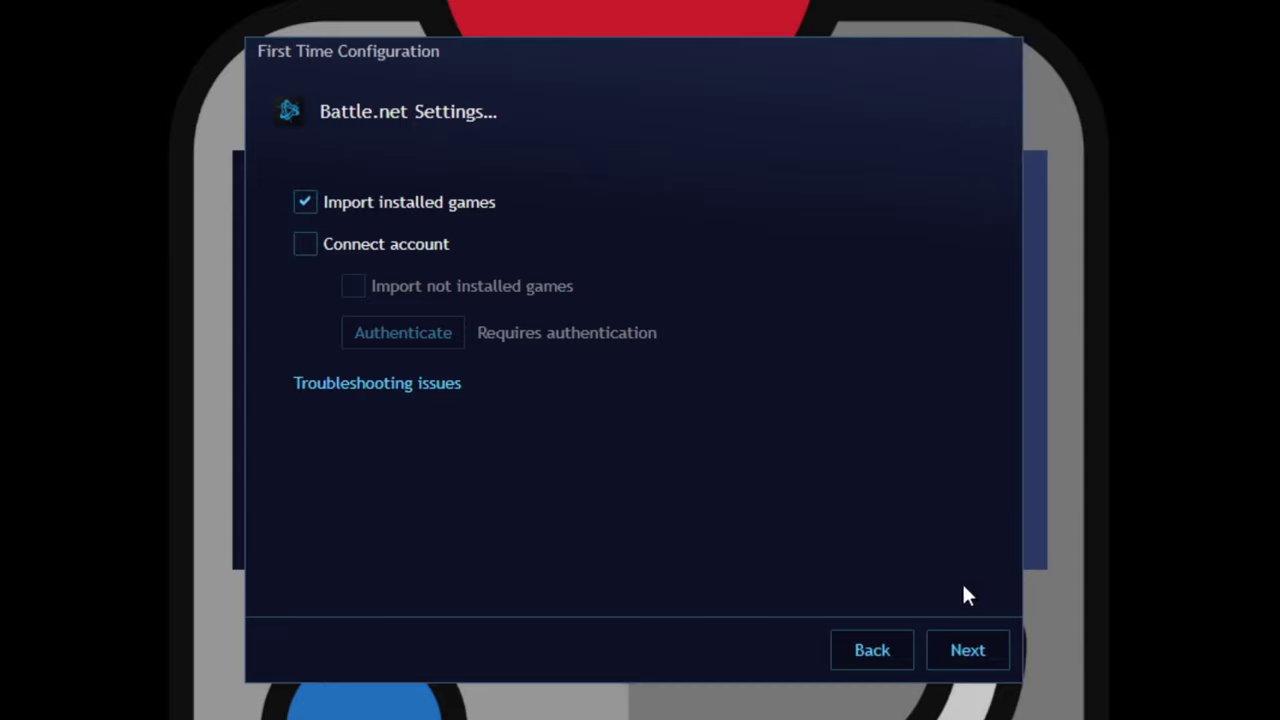
Keep only the import of installed games for Battle.net, Epic and Steam, and finish the configuration without the Emulation Import Wizard
click(966, 651)
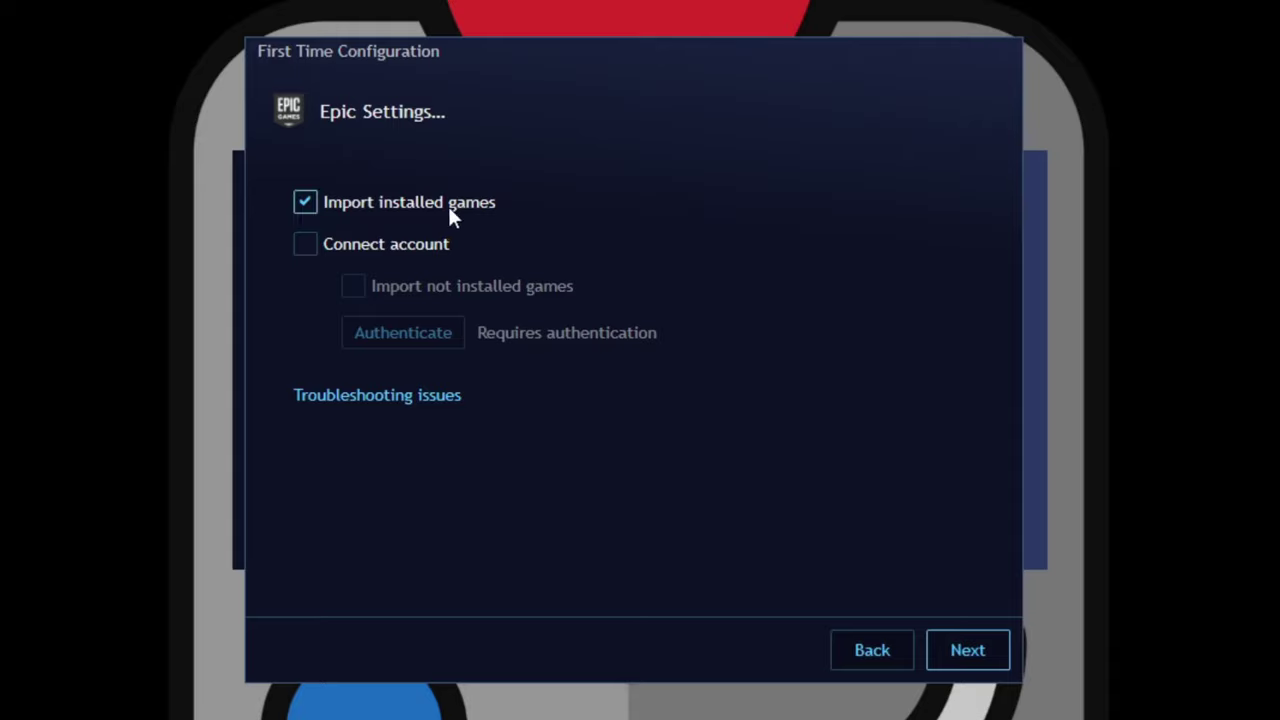
click(941, 651)
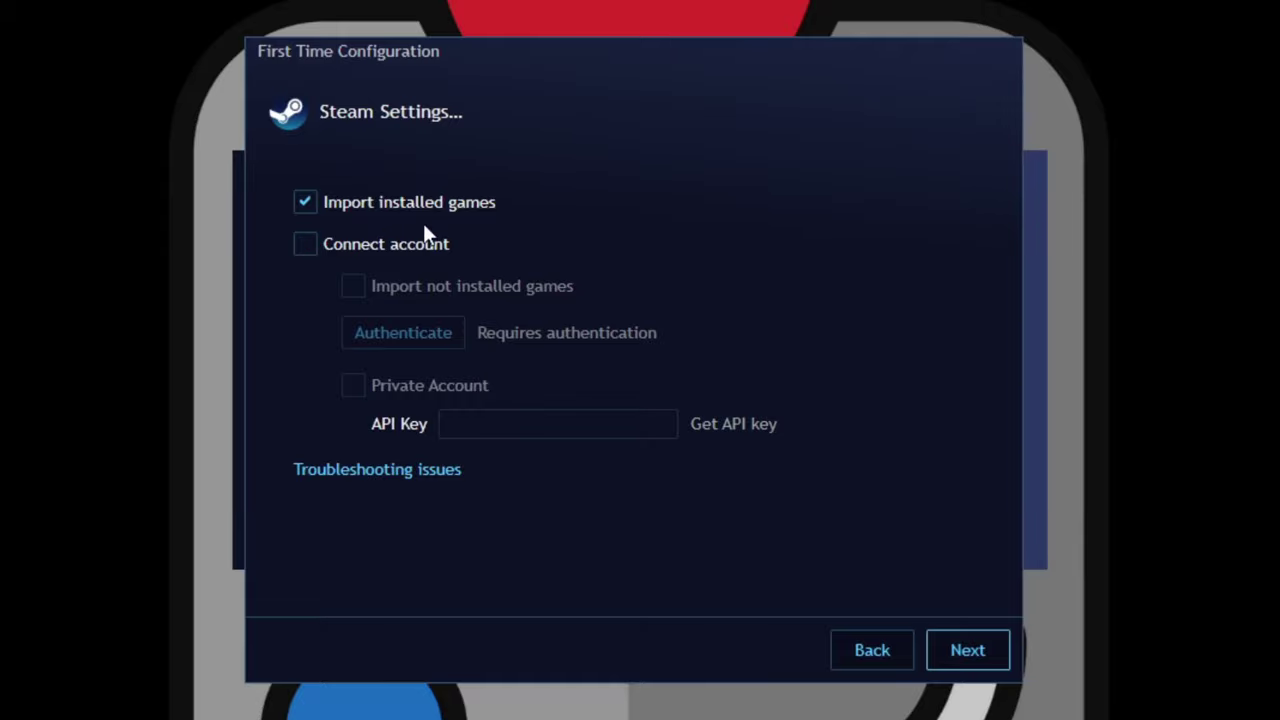
click(964, 652)
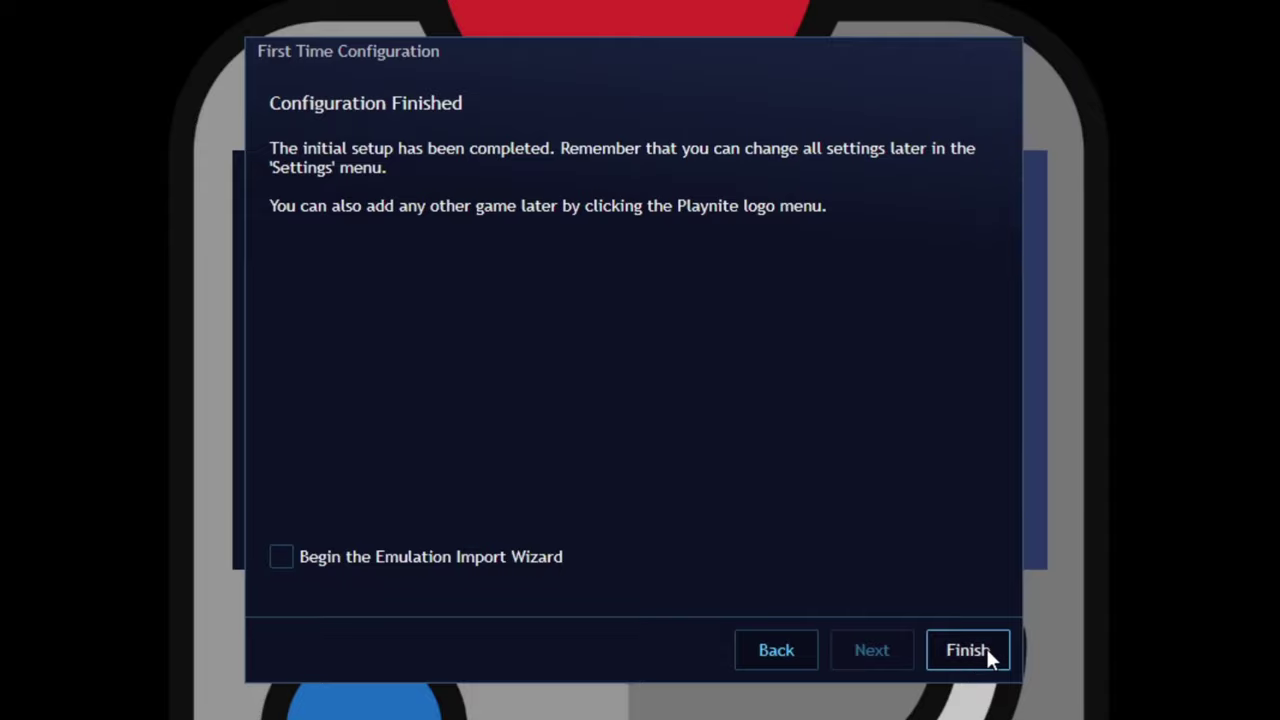
click(987, 650)
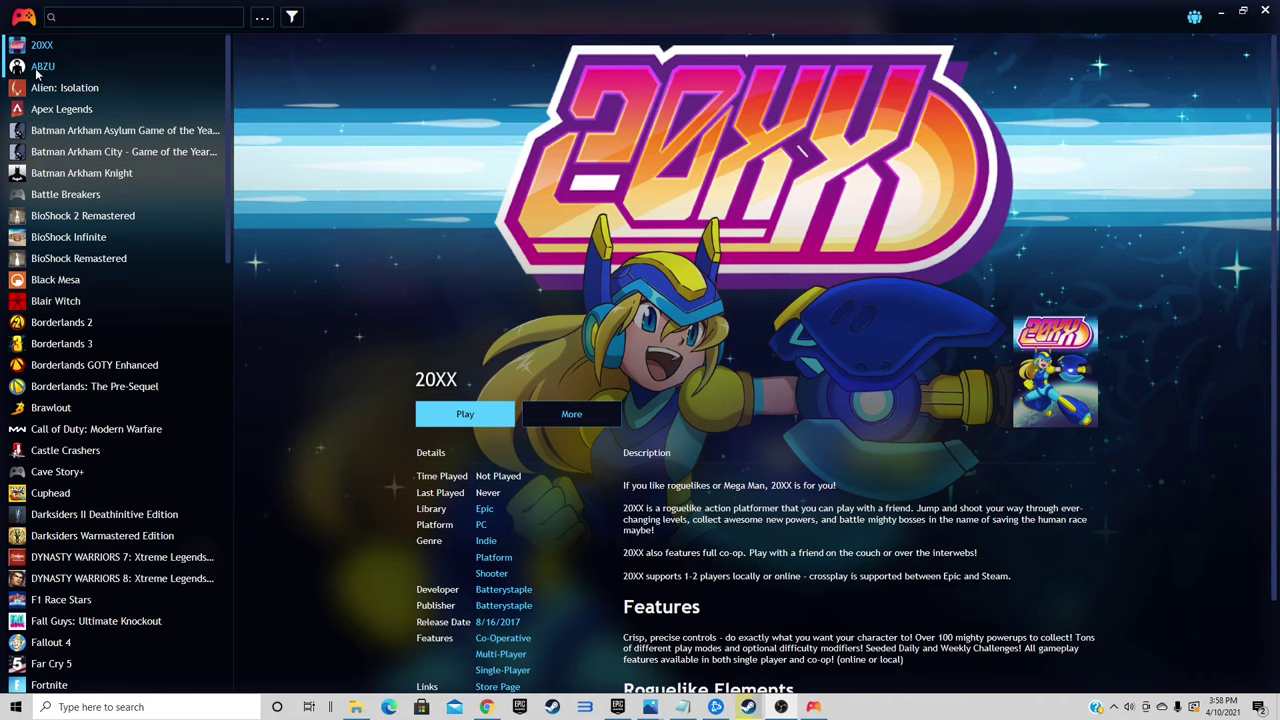
Examine the detail pages of the imported games one by one, from ABZU through Black Mesa
click(37, 70)
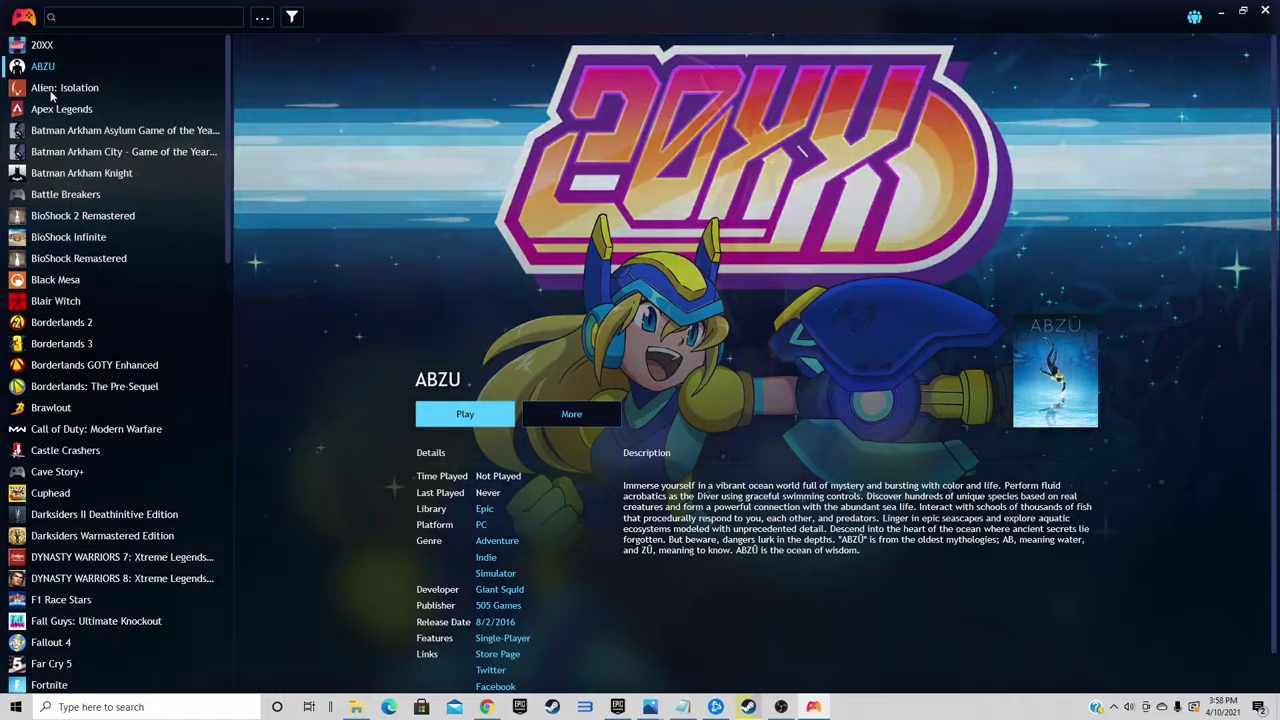
click(51, 89)
click(54, 108)
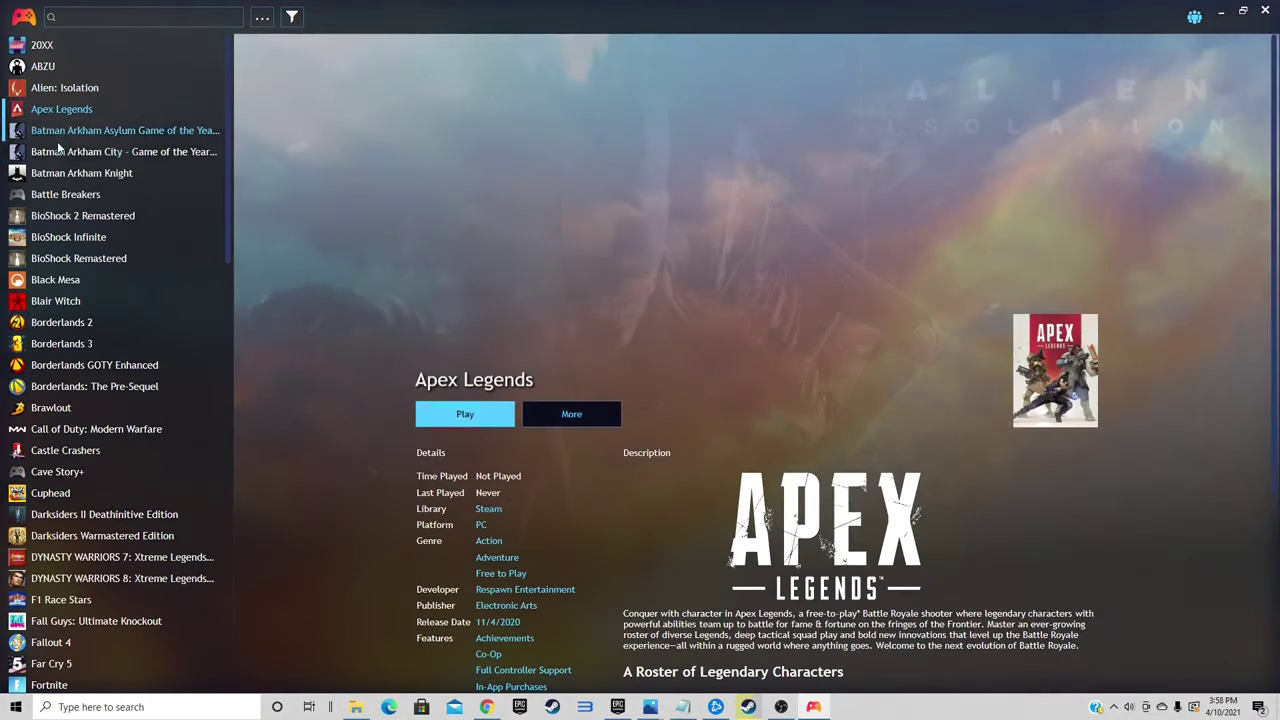
click(54, 131)
click(57, 151)
click(60, 171)
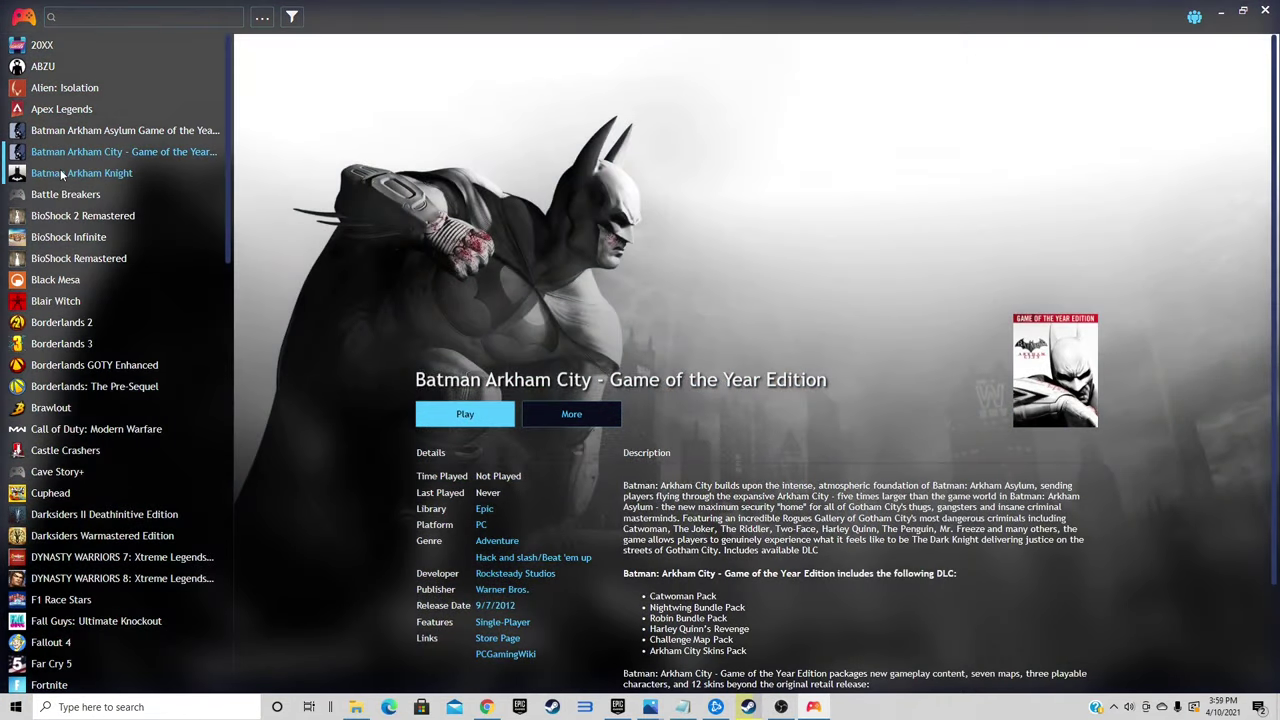
click(70, 194)
click(79, 214)
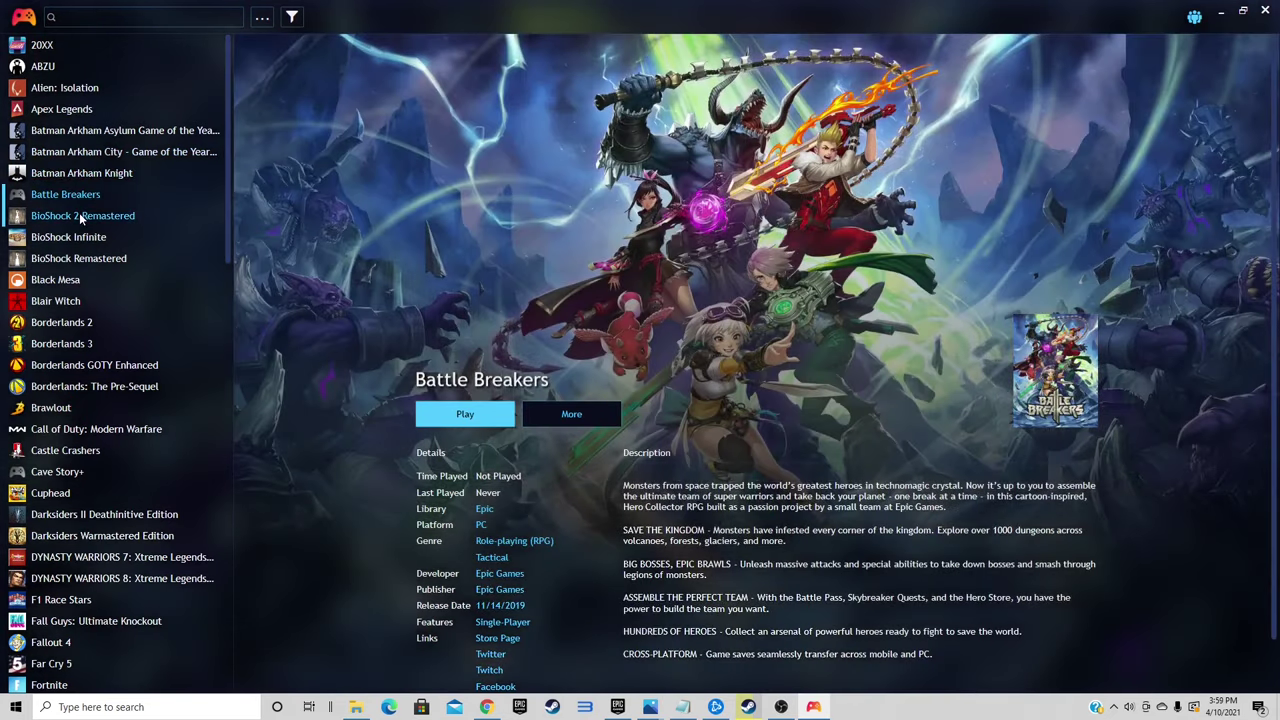
click(83, 239)
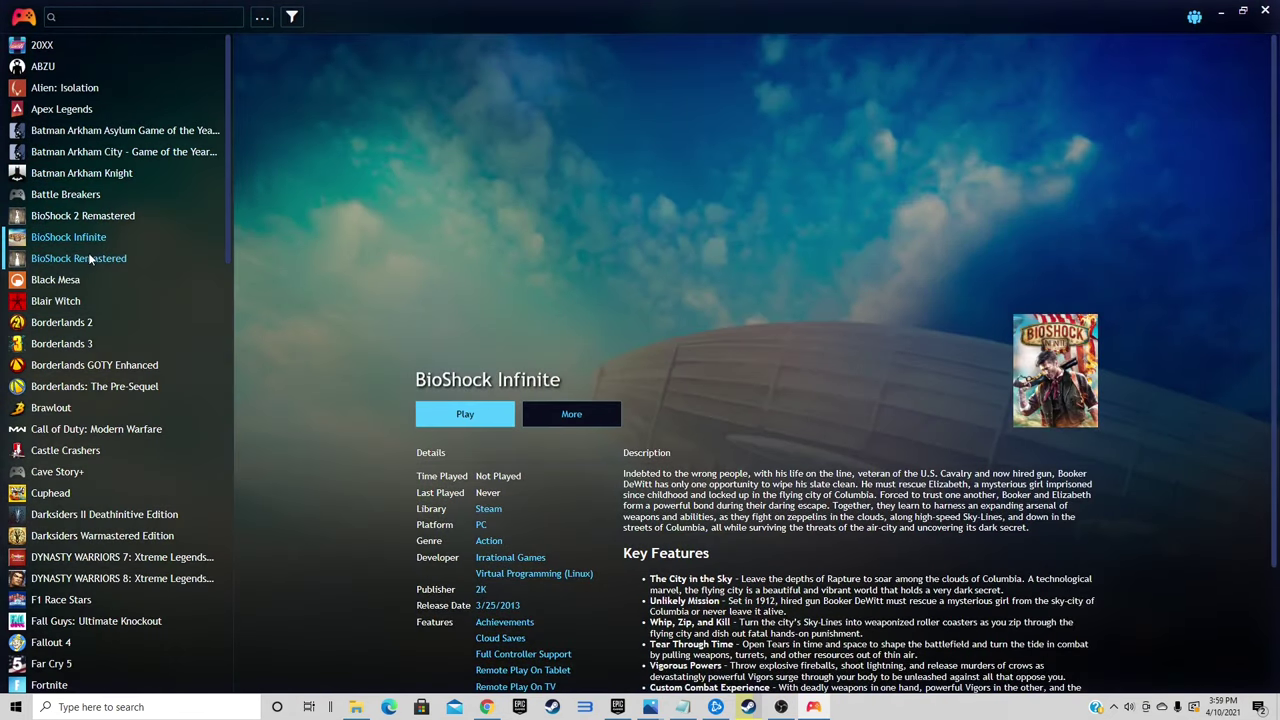
click(88, 257)
click(73, 283)
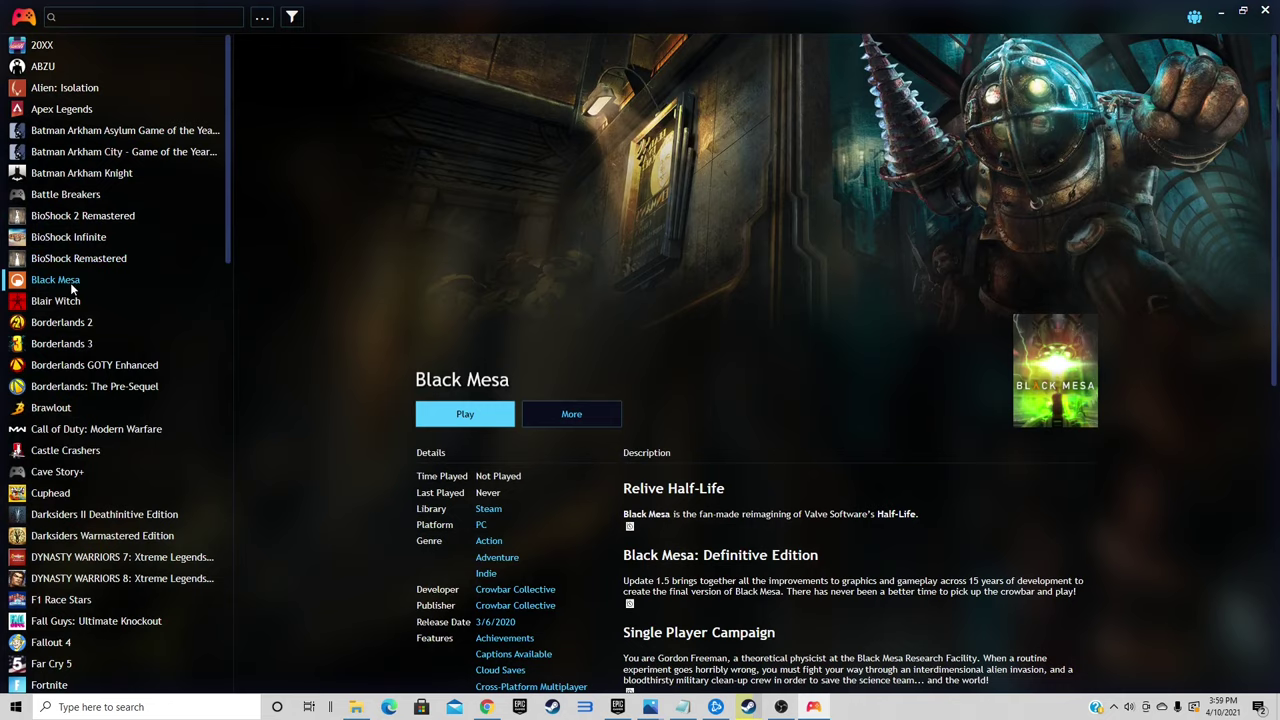
Open the Blair Witch details and read through the game's full description
click(69, 302)
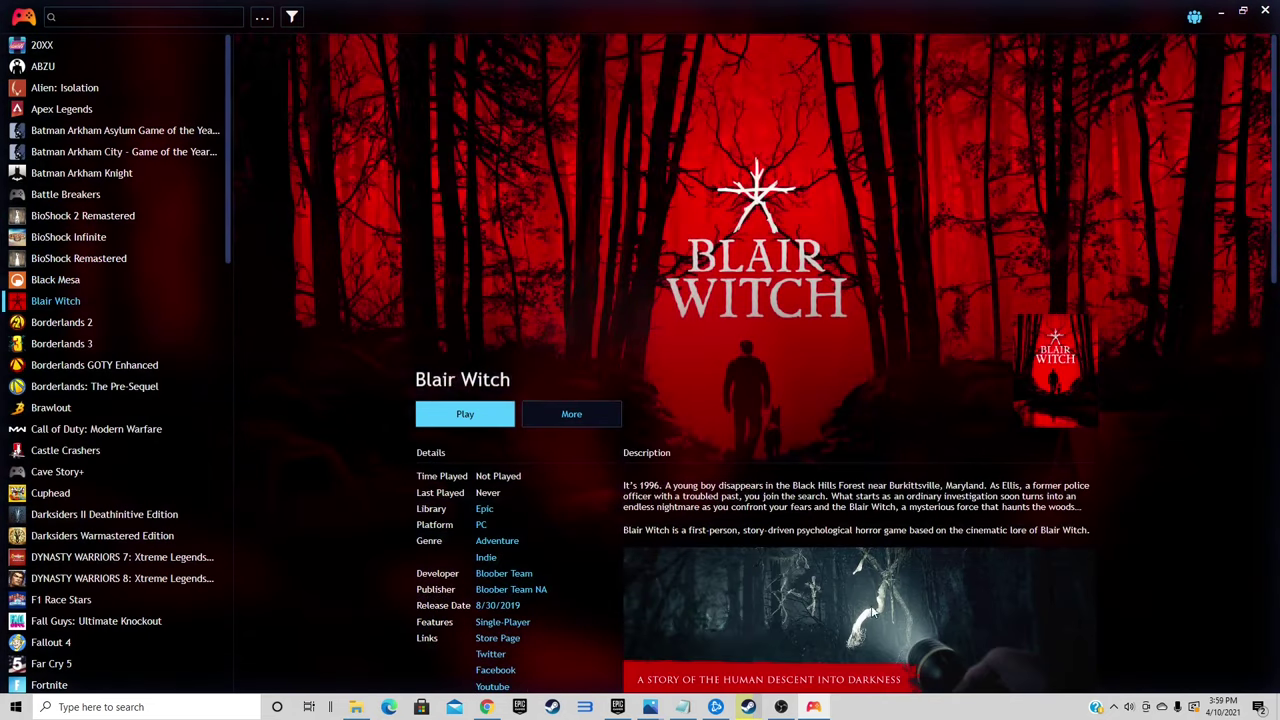
scroll(850, 578, down, 8)
scroll(850, 578, down, 2)
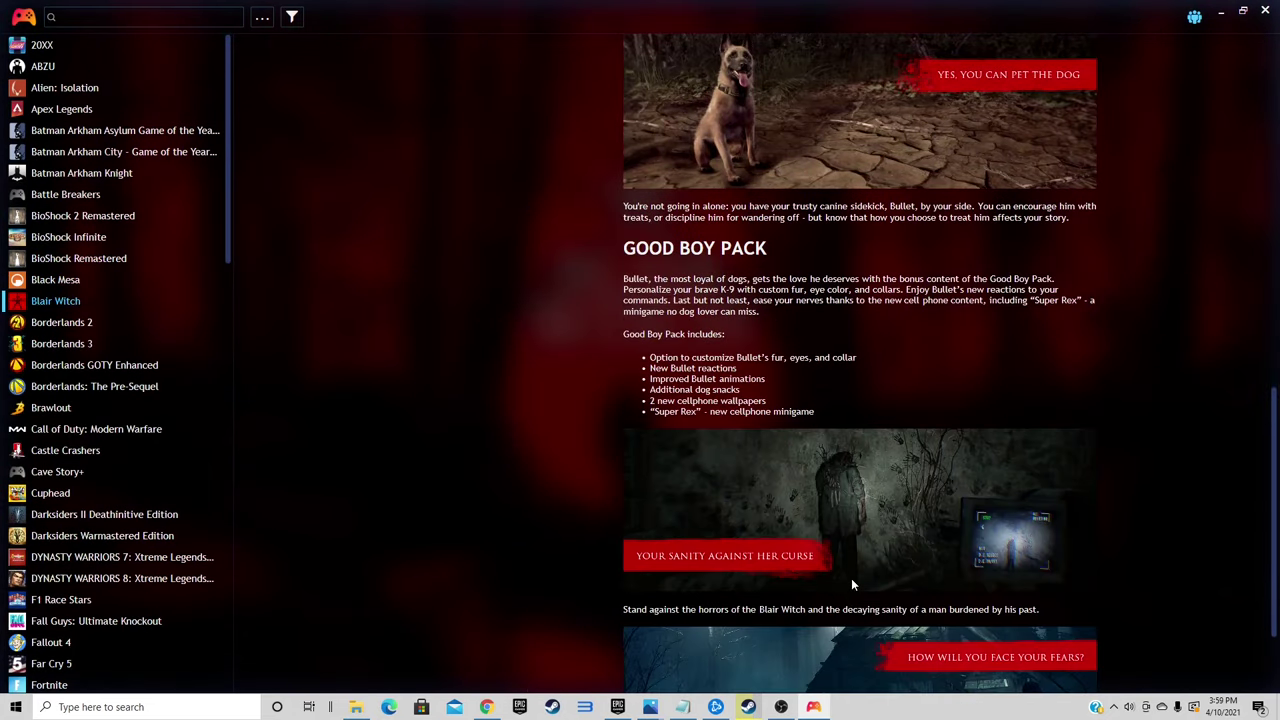
scroll(850, 578, up, 10)
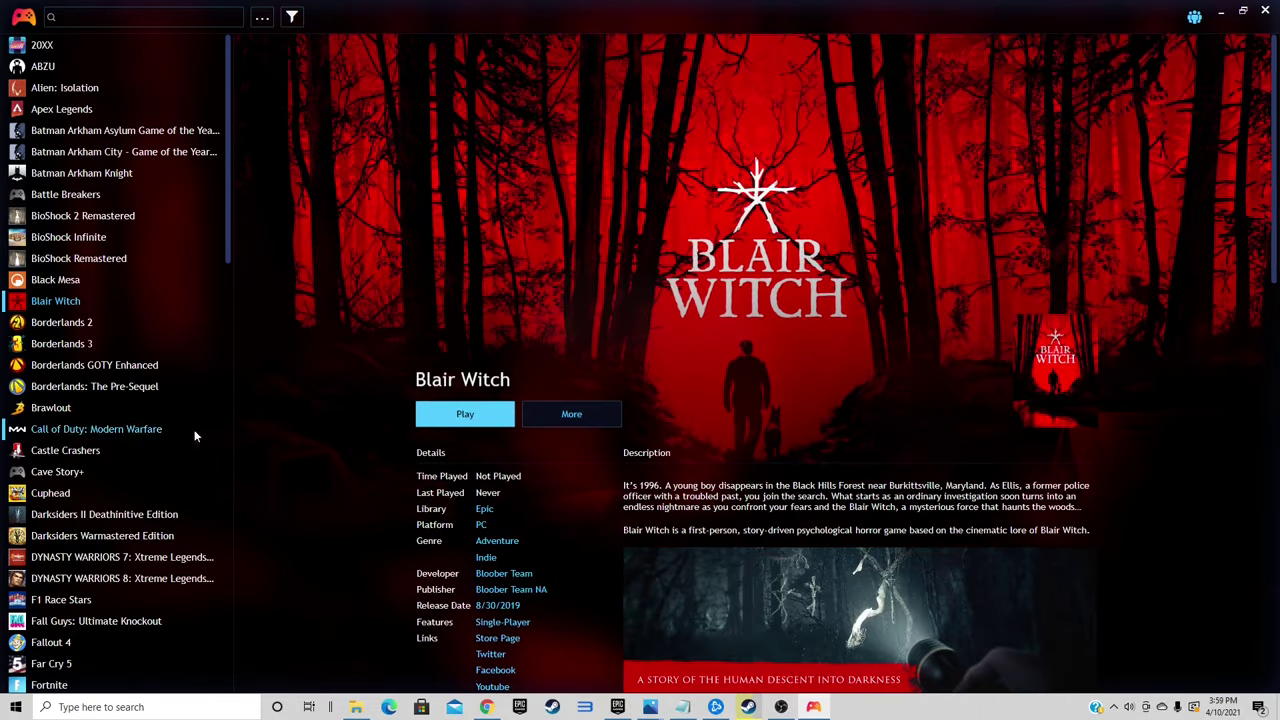
Examine the detail pages of the games from Borderlands 2 through Castle Crashers
click(60, 322)
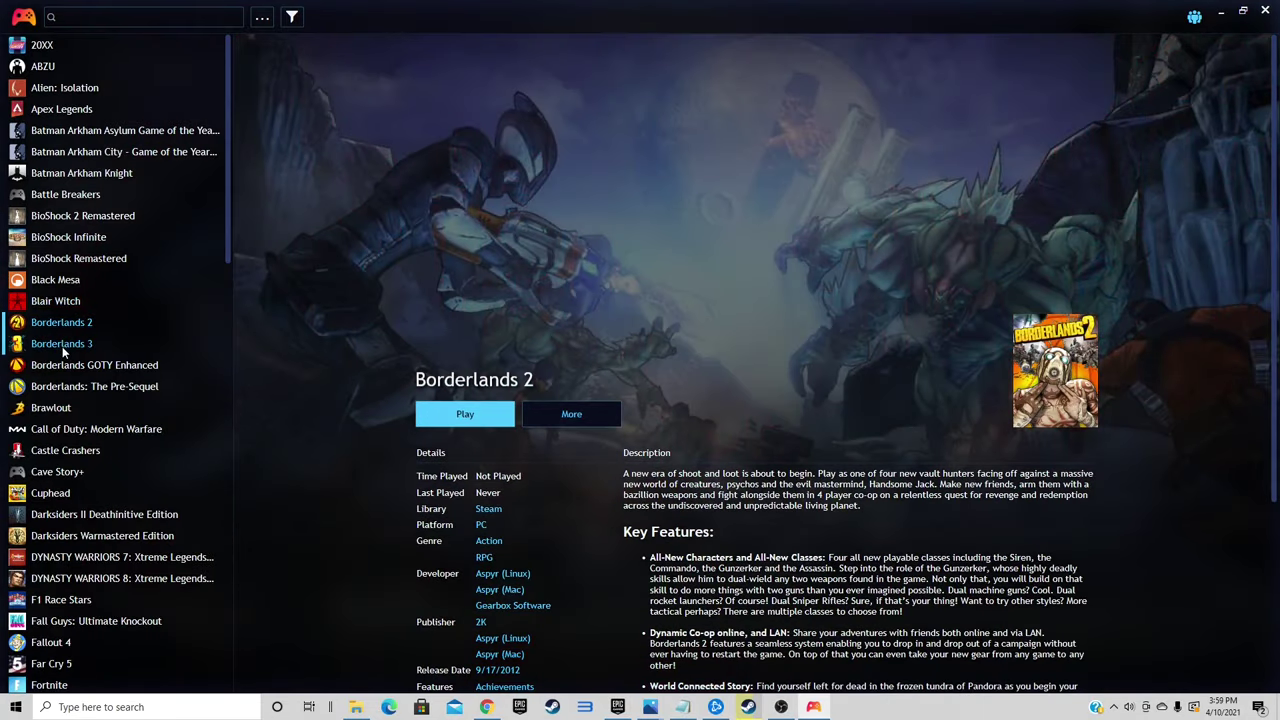
click(62, 345)
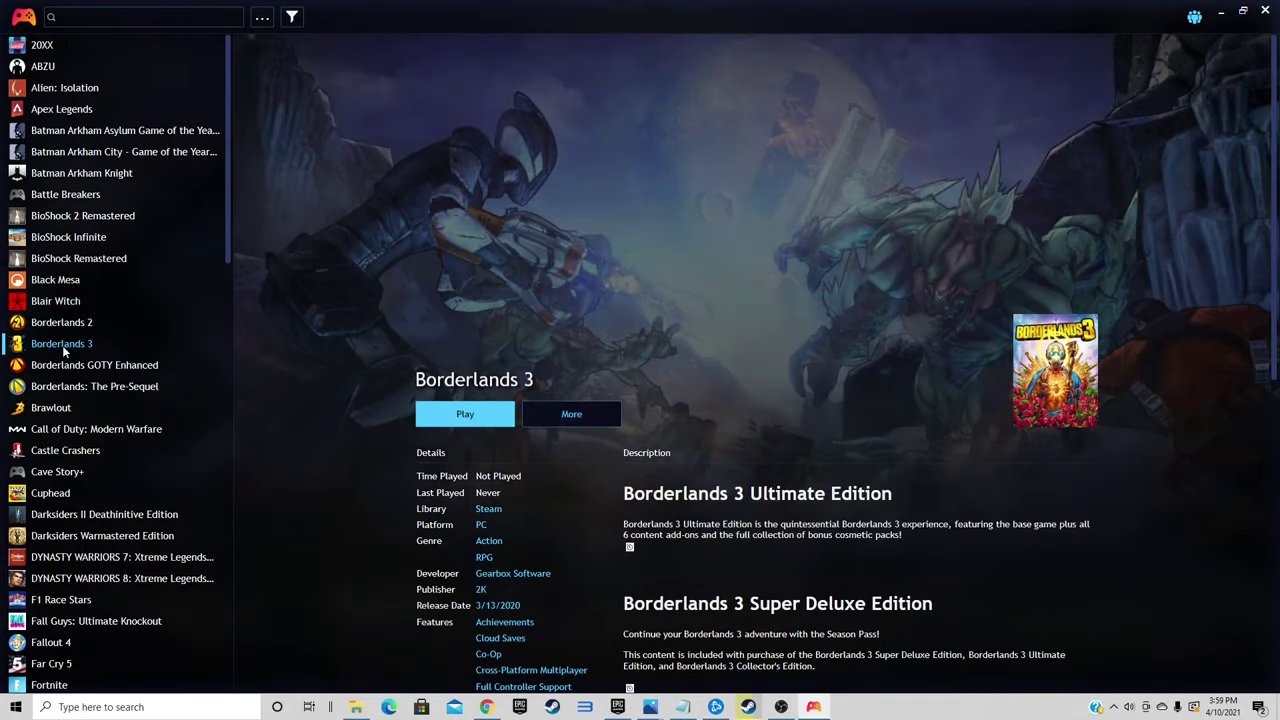
click(67, 366)
click(68, 386)
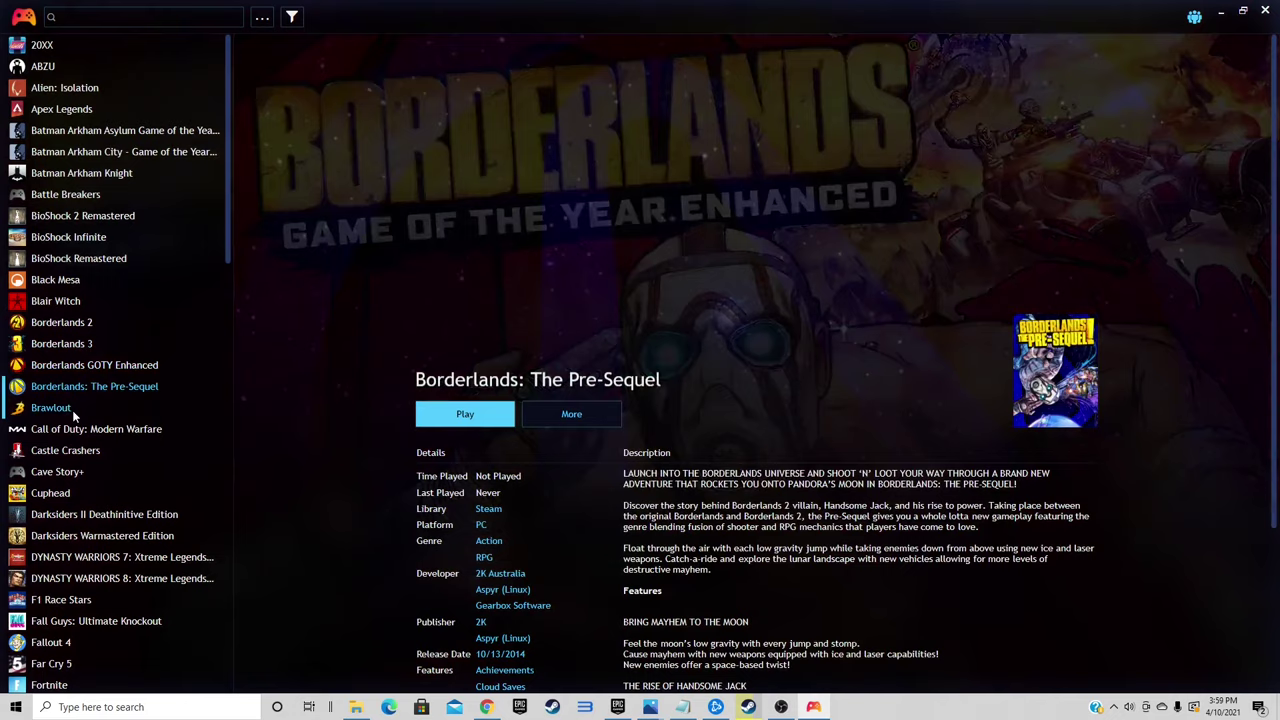
click(69, 410)
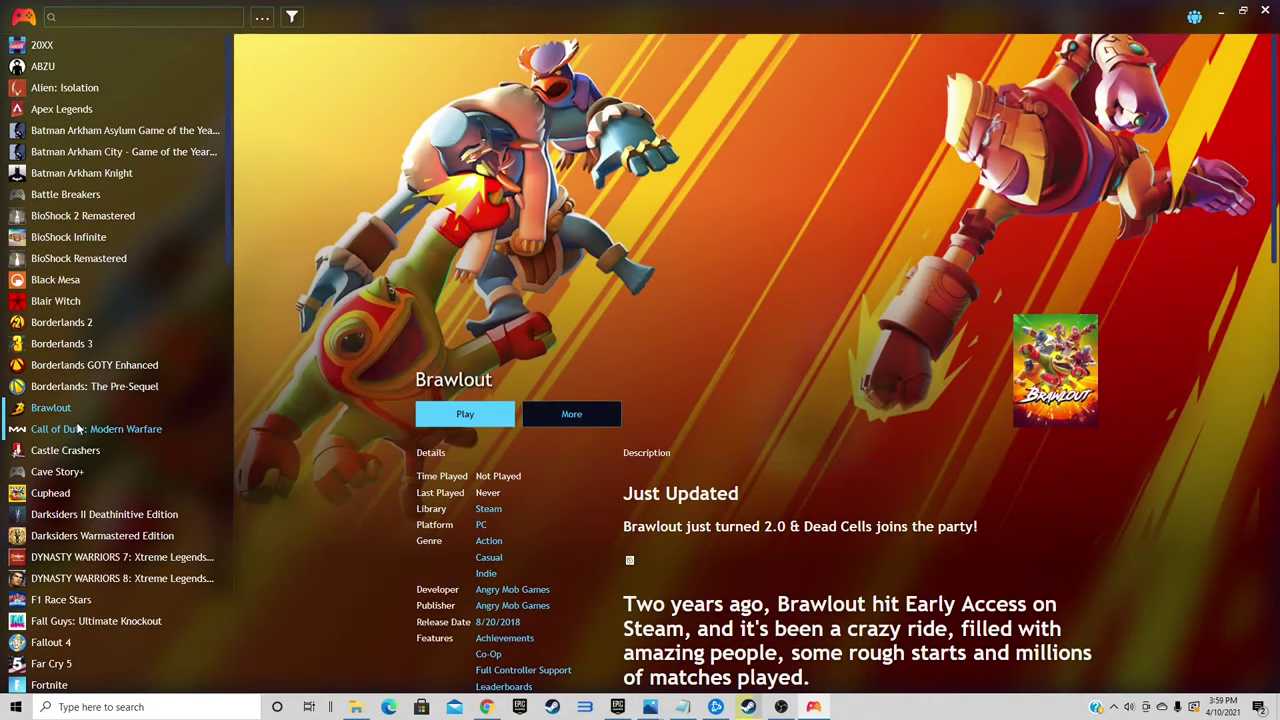
click(78, 428)
click(76, 453)
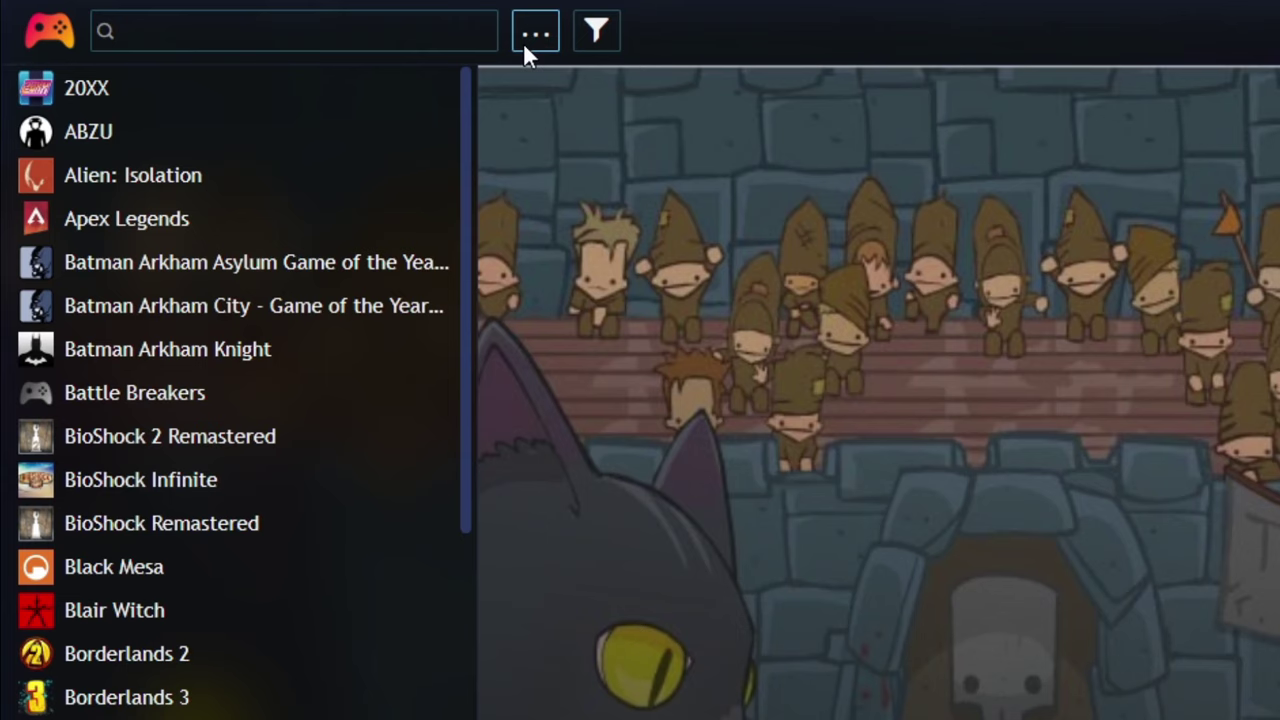
Switch the game library to Grid View and look through the game covers
click(259, 22)
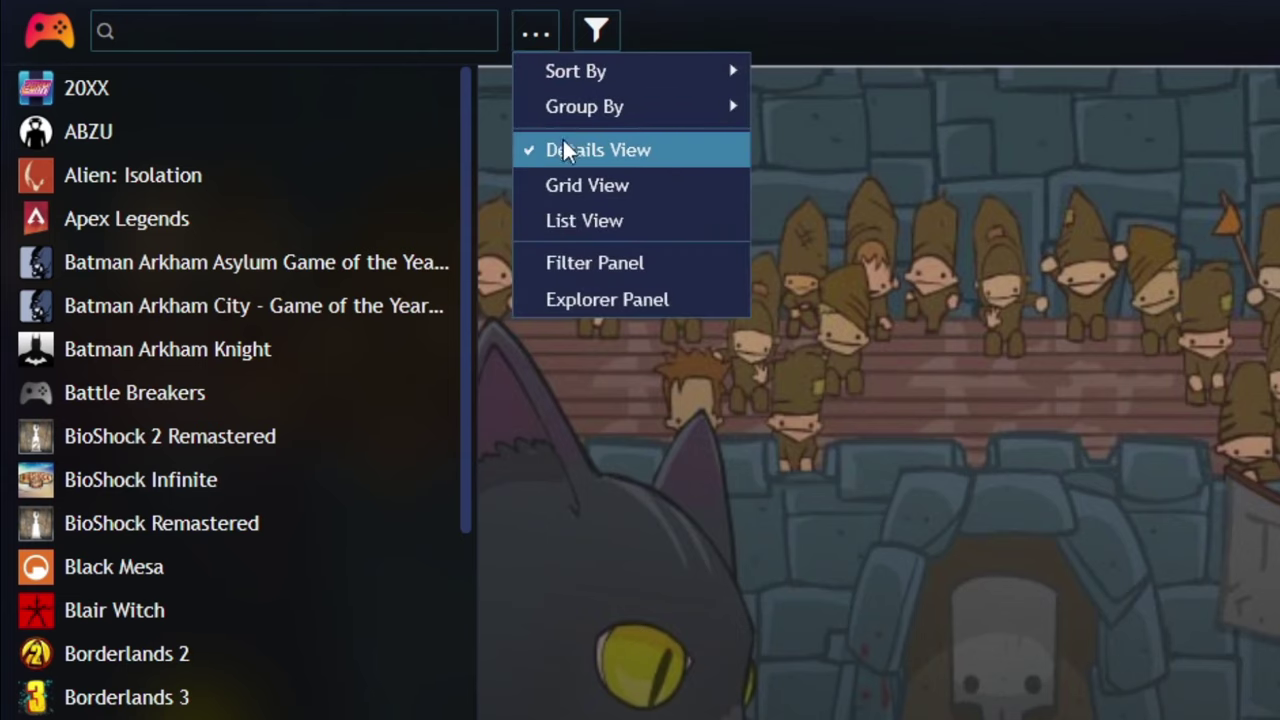
click(627, 185)
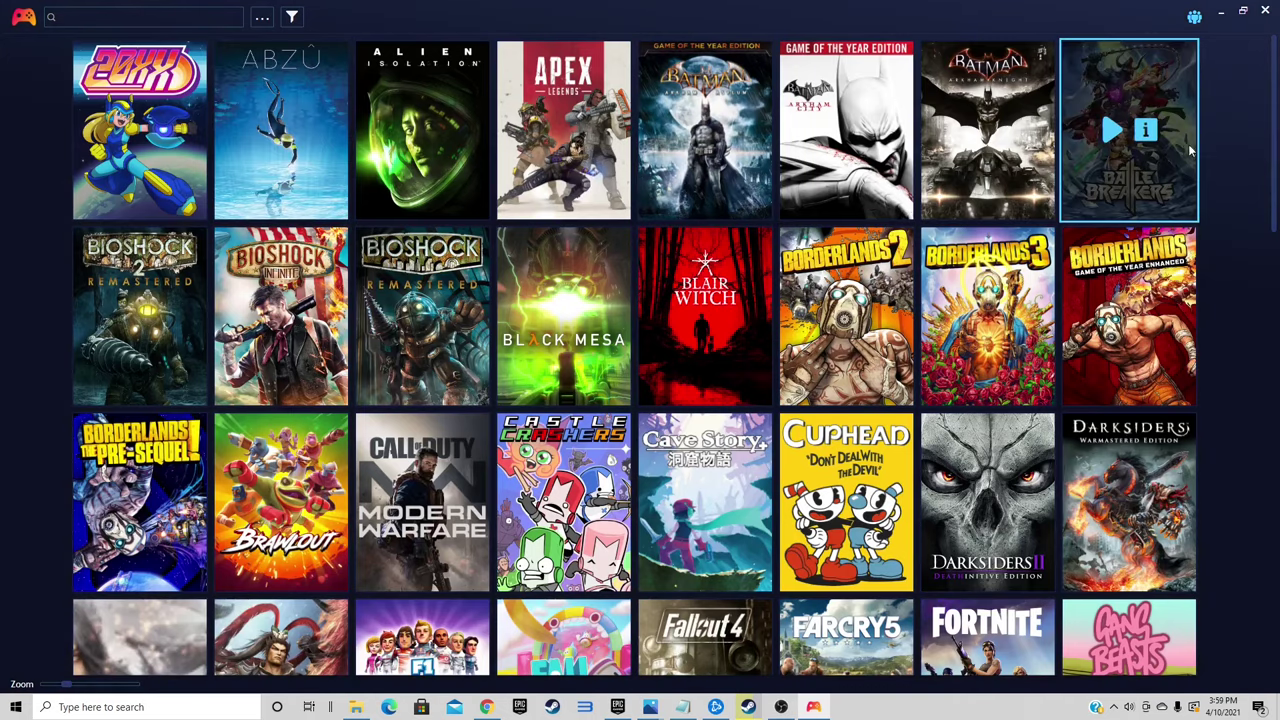
scroll(1239, 133, down, 8)
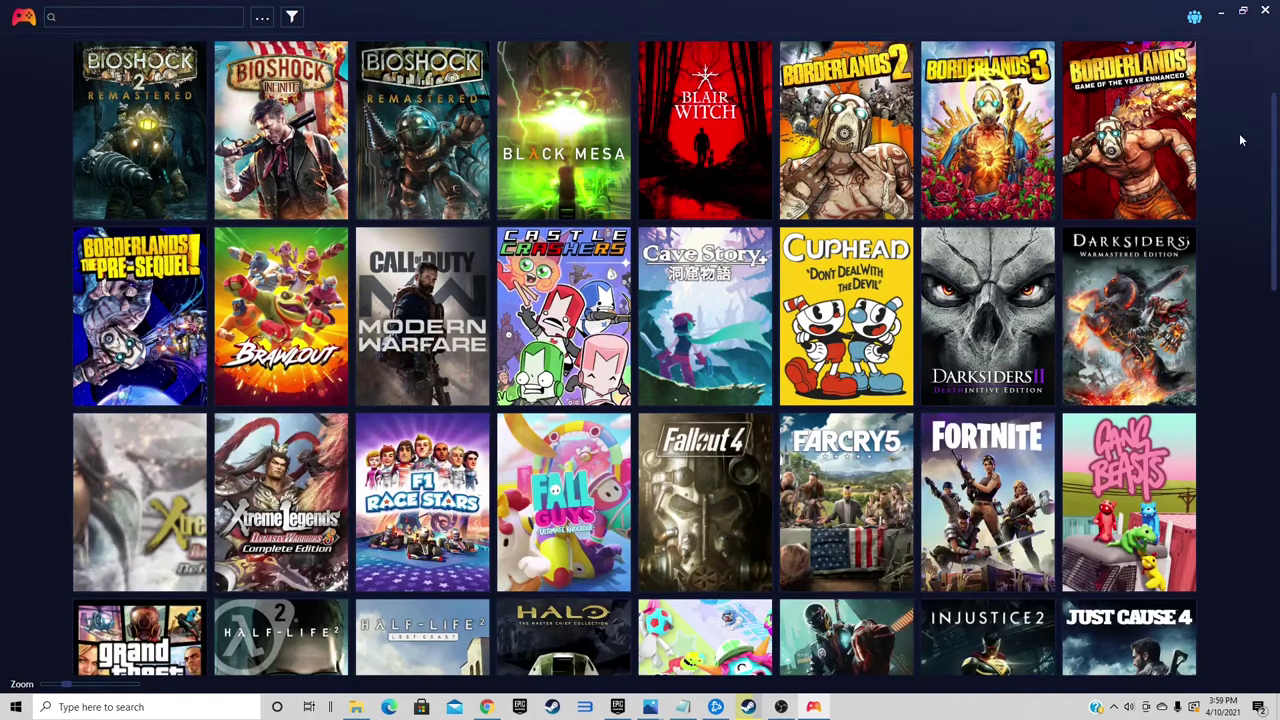
scroll(1239, 140, down, 10)
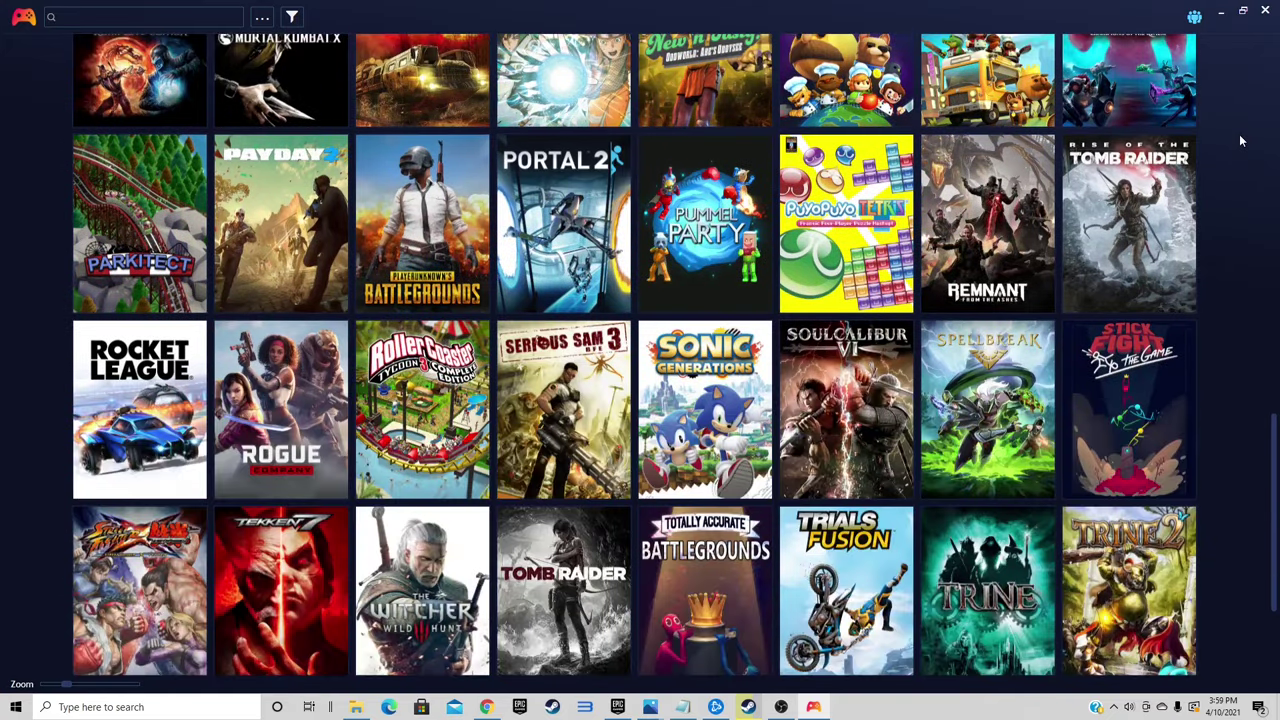
Switch the game library to List View and look through the whole list of games
scroll(1239, 140, up, 10)
scroll(1239, 140, up, 8)
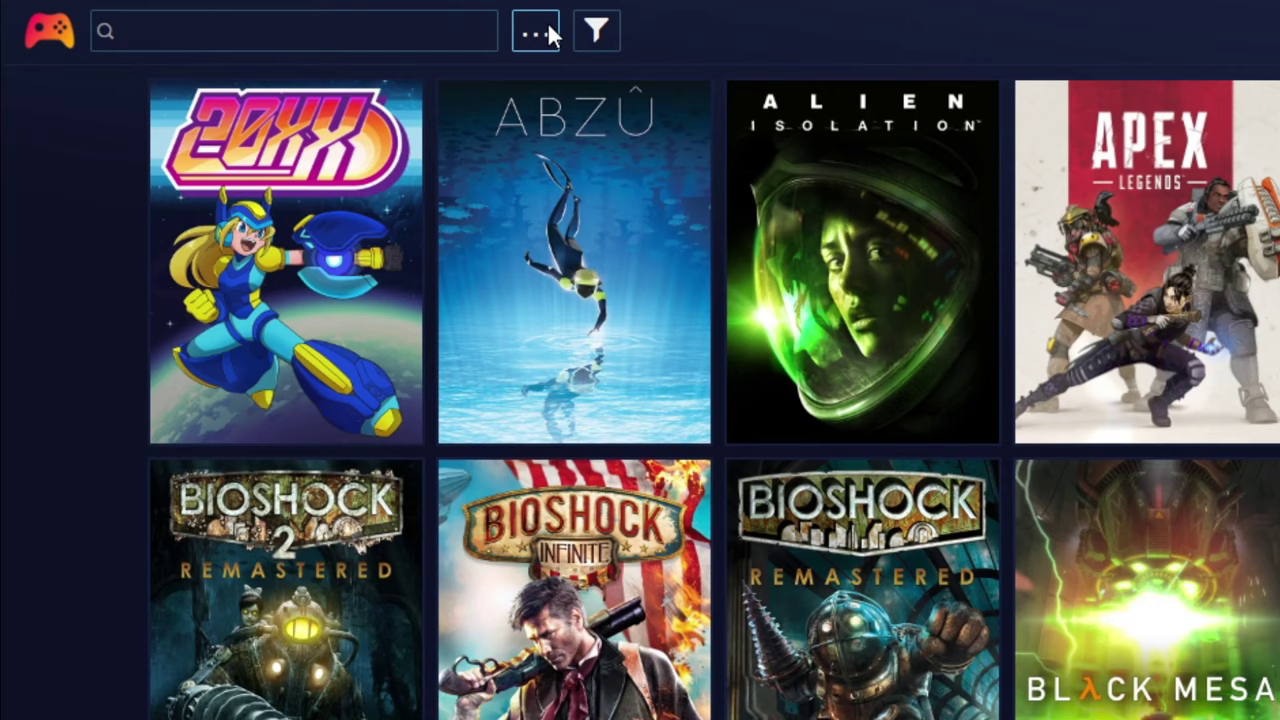
click(266, 18)
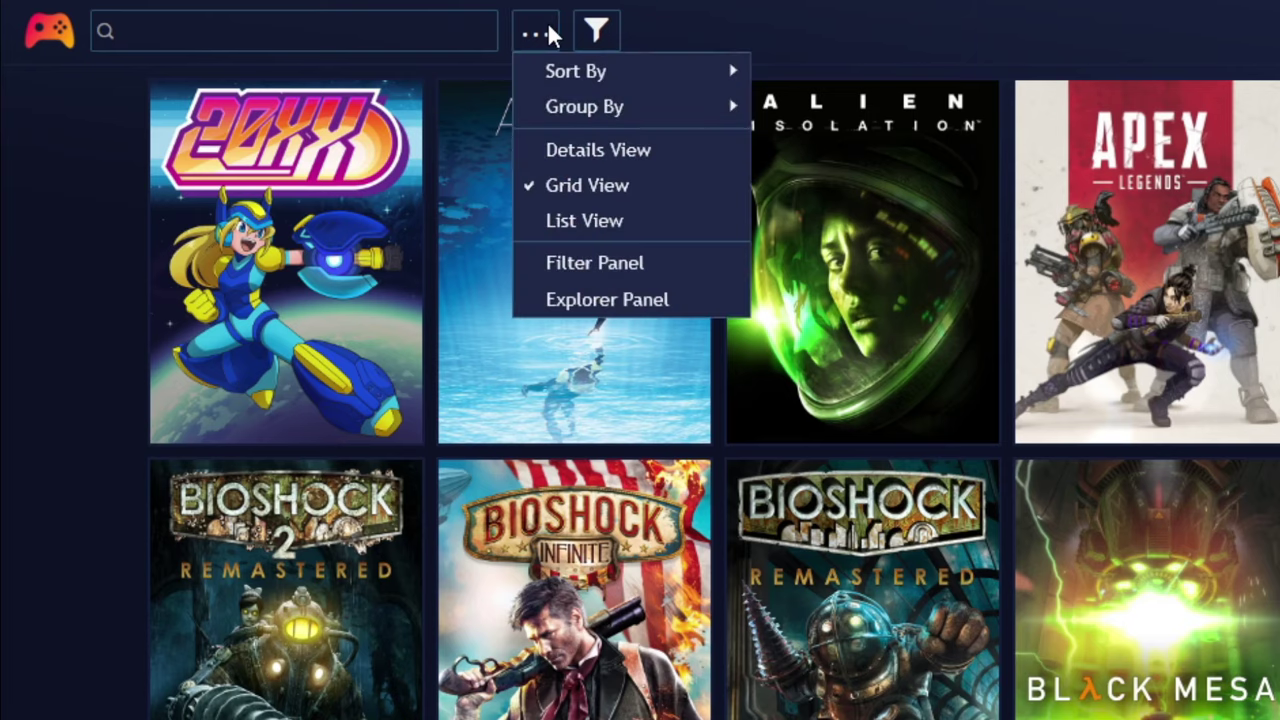
click(577, 221)
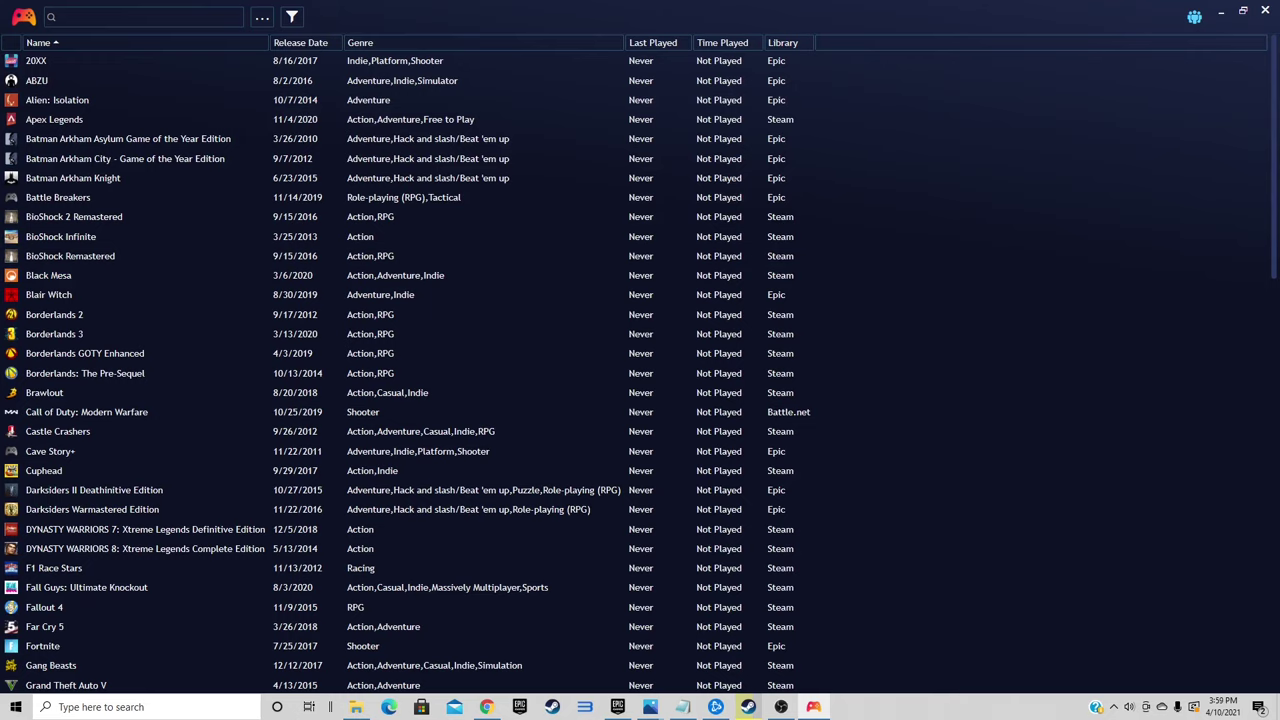
drag(1273, 106, 1273, 478)
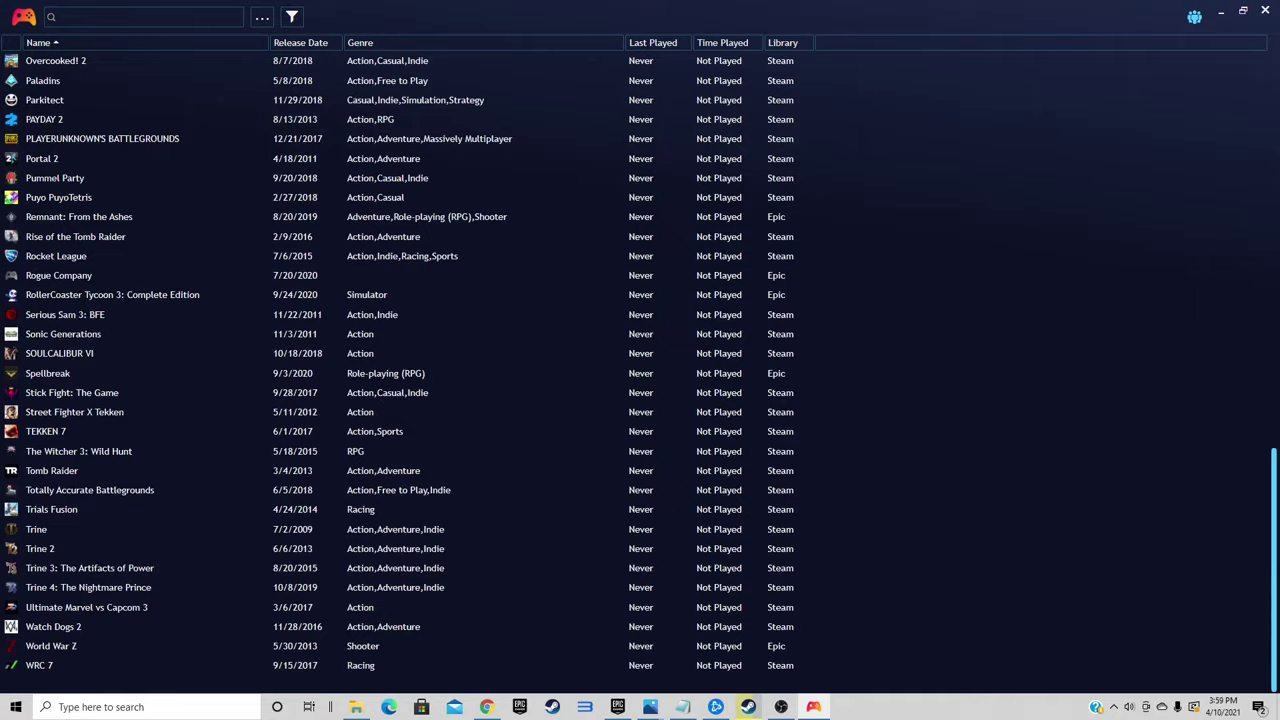
scroll(400, 360, up, 15)
Return the library to Grid View and adjust the cover zoom, trying larger and very small covers before settling slightly above the smallest
click(262, 17)
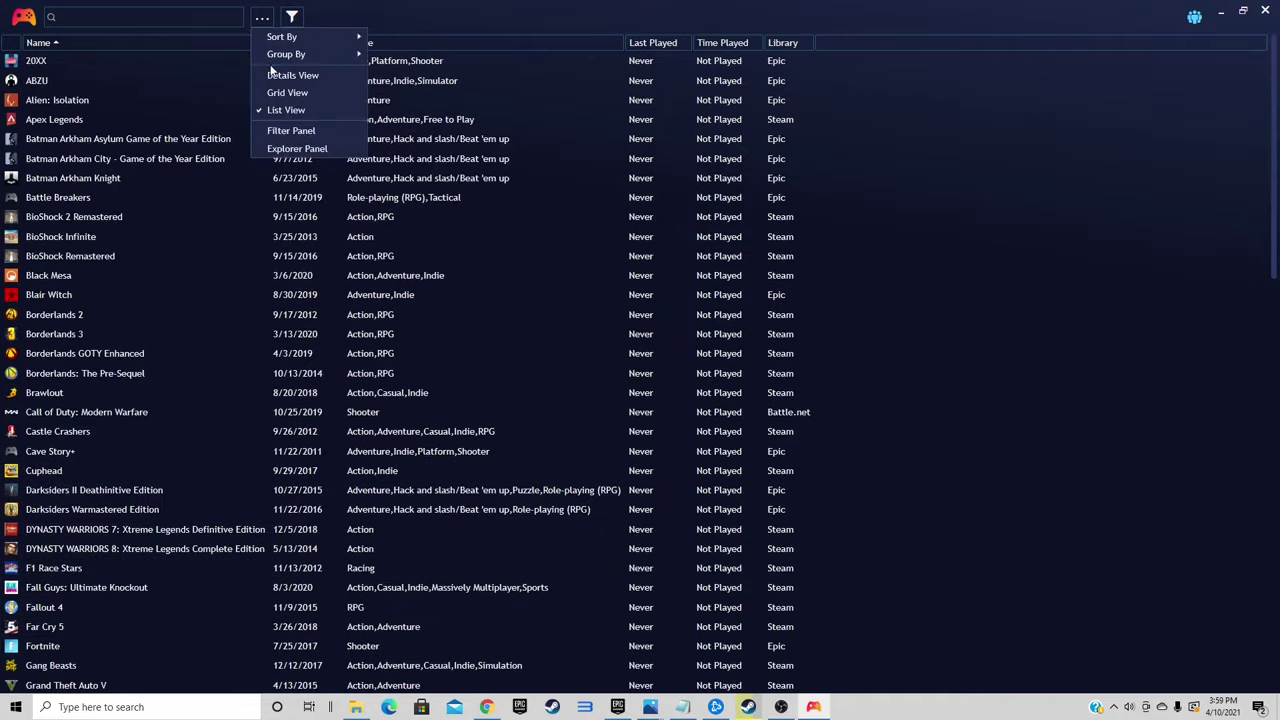
click(286, 92)
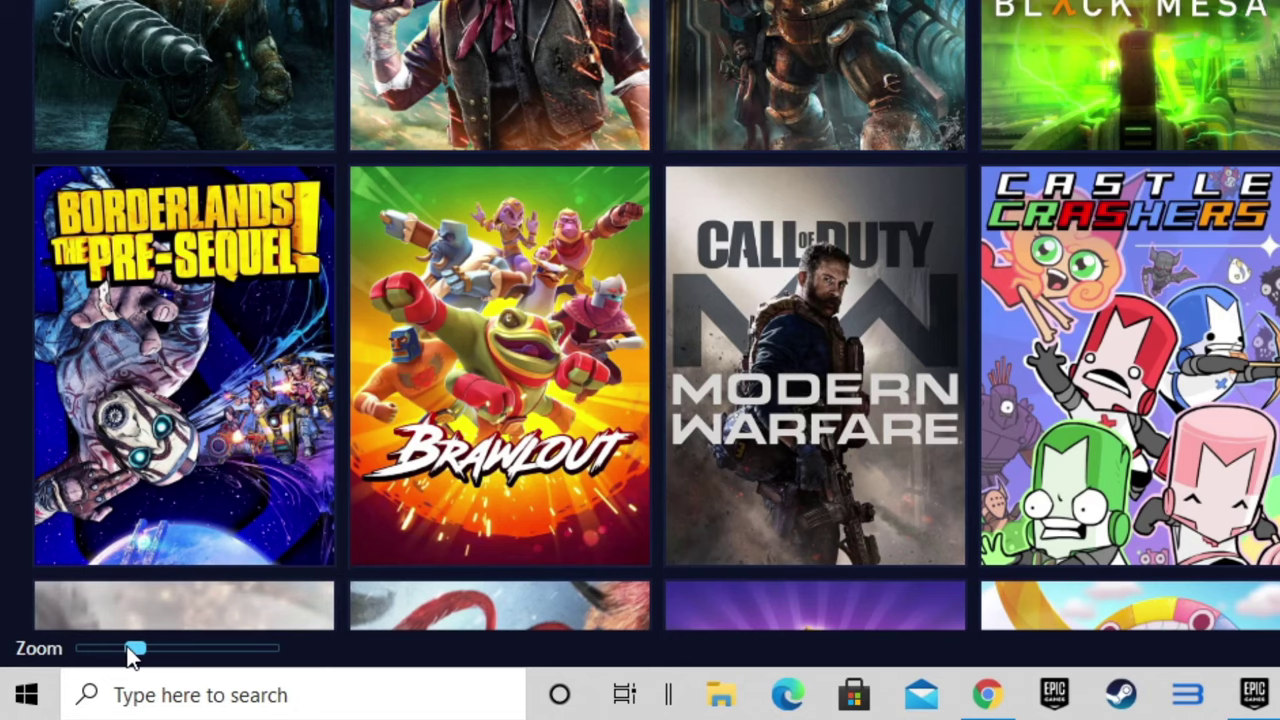
drag(141, 648, 168, 661)
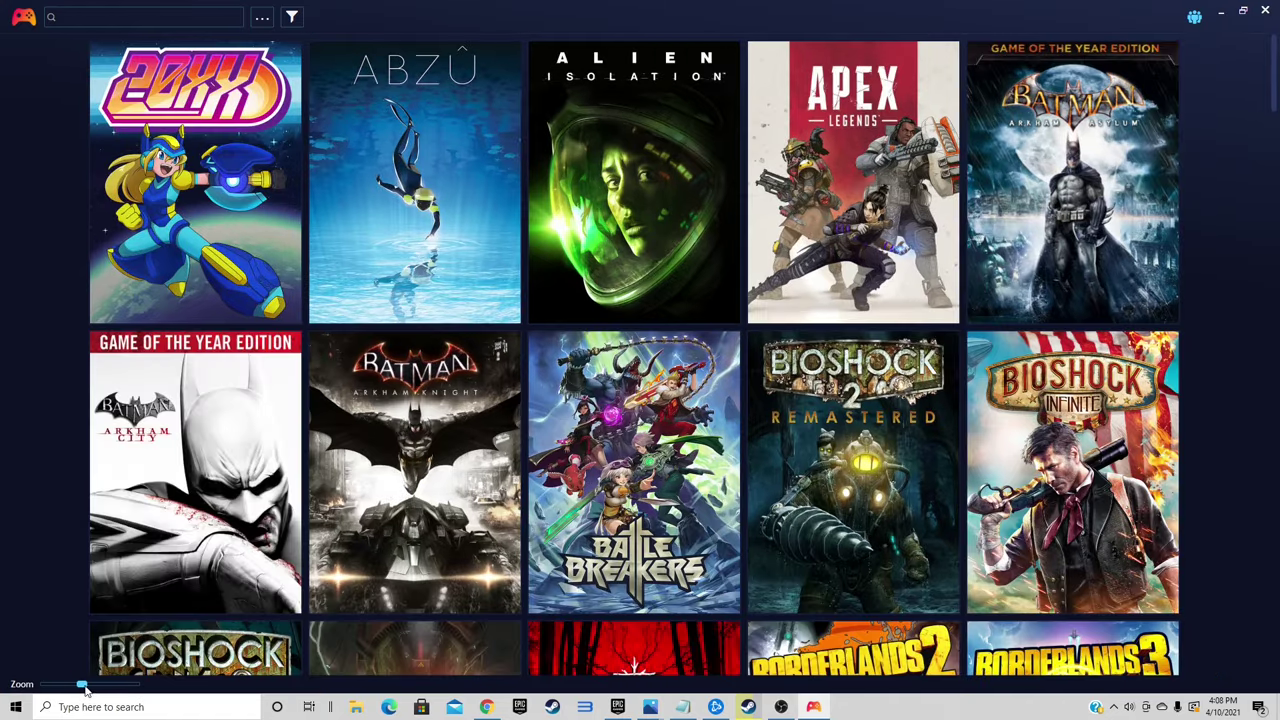
drag(85, 688, 53, 688)
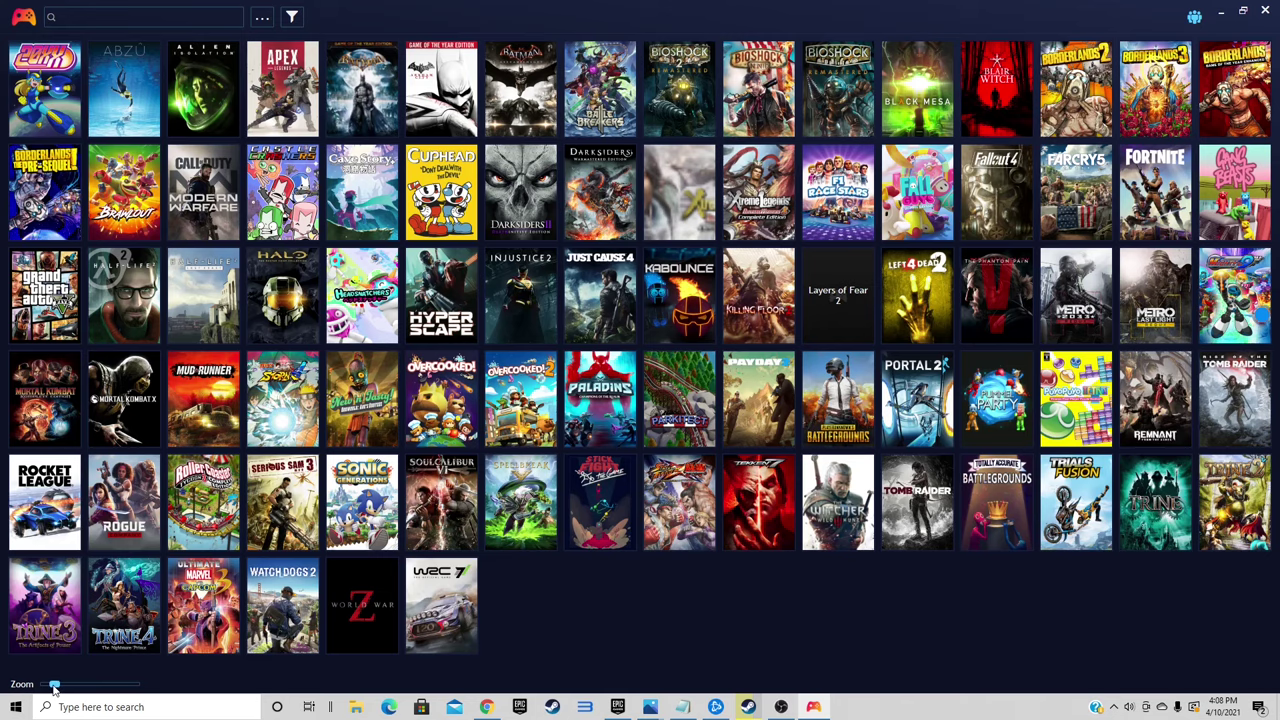
click(67, 688)
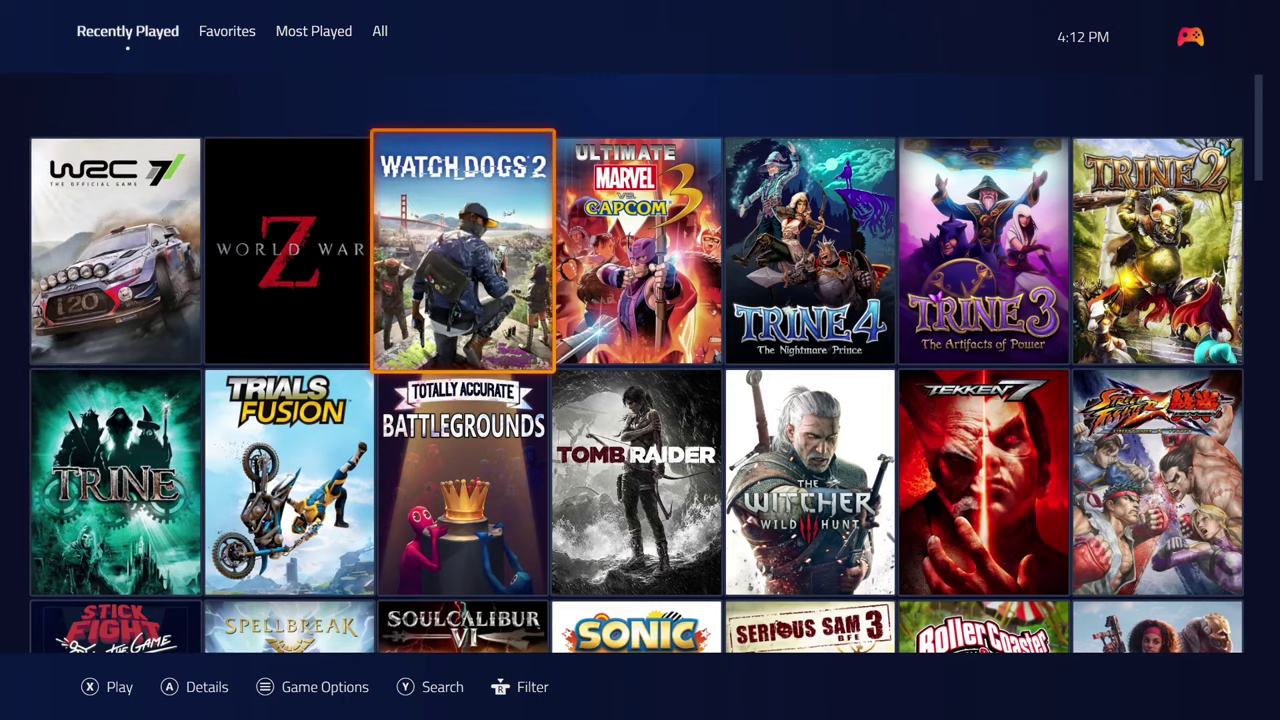
Browse the game covers in the fullscreen library from Watch Dogs 2 down to Castle Crashers
key(Right)
key(Down)
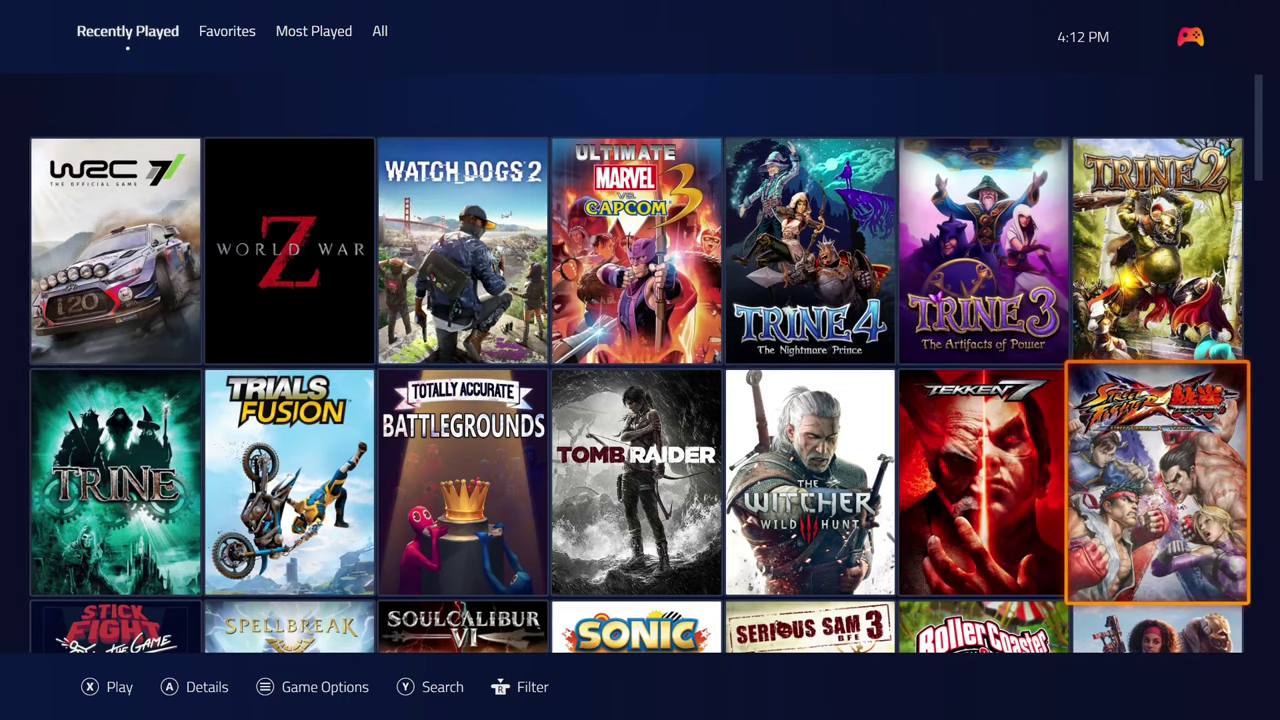
key(Left)
key(Left)
key(Left)
key(Left)
key(Left)
key(Left)
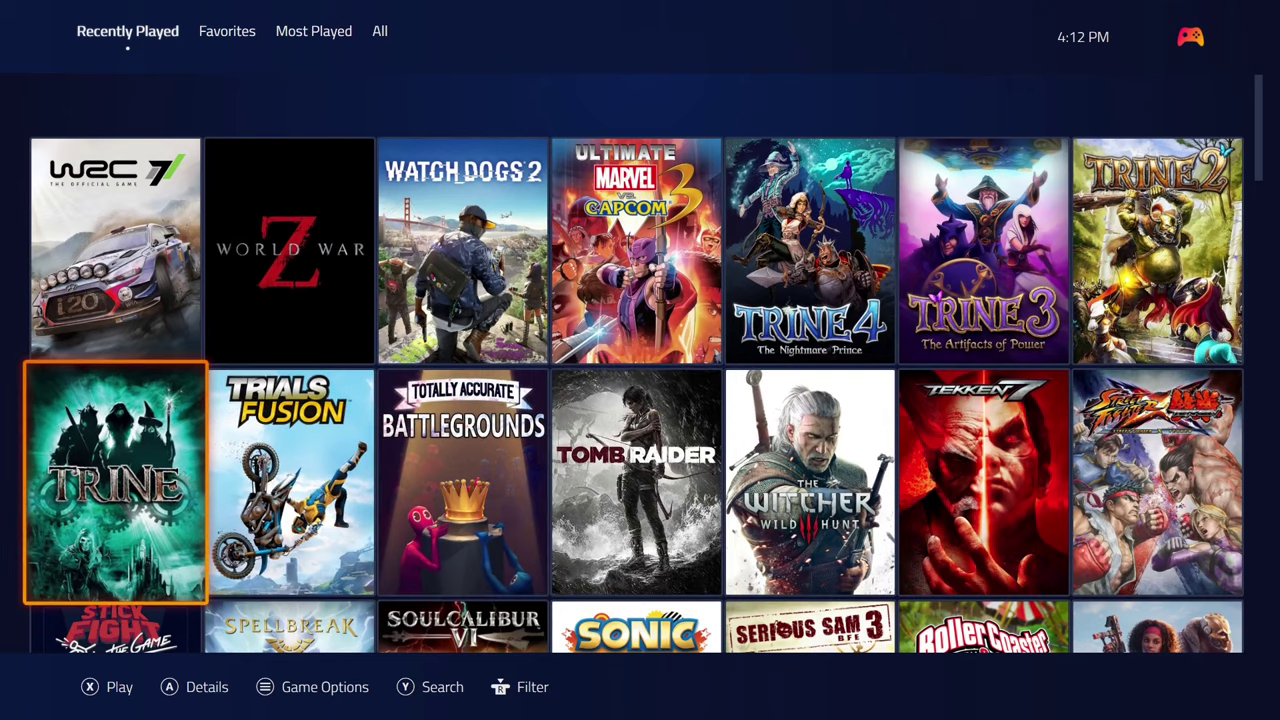
key(Down)
key(Right)
key(Right)
key(Right)
key(Right)
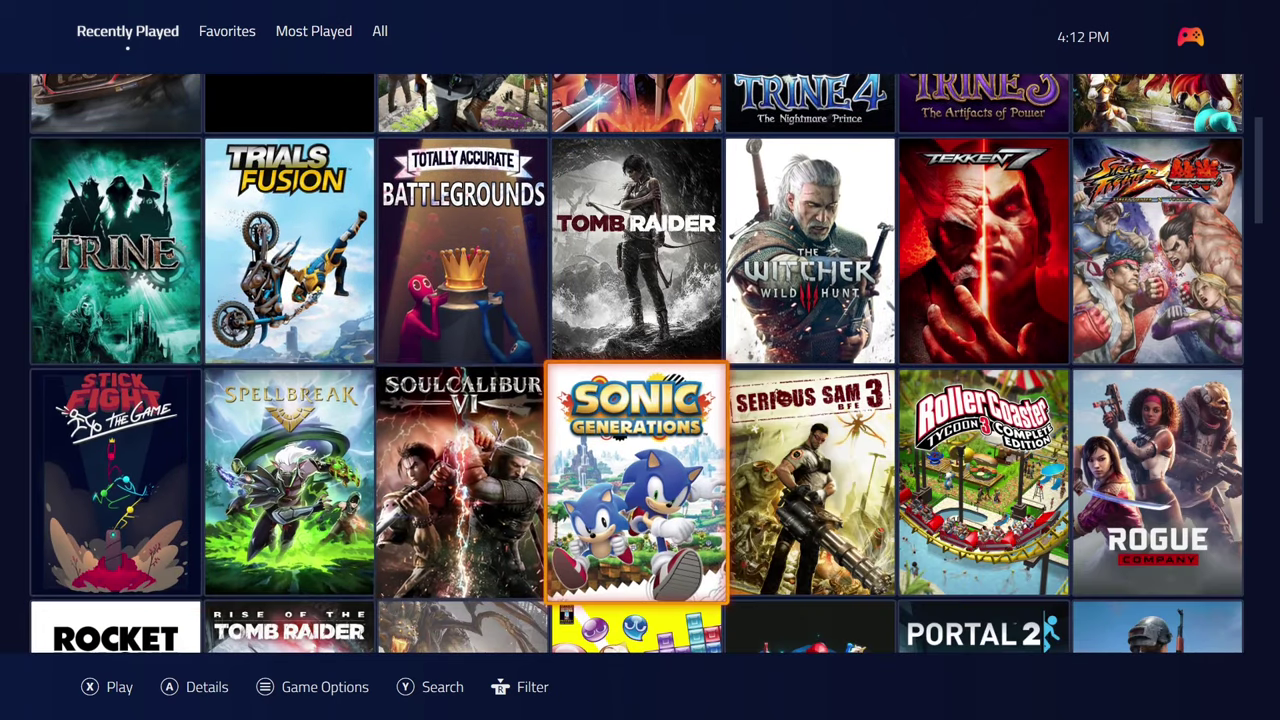
key(Down)
key(Down)
key(Down)
key(Down)
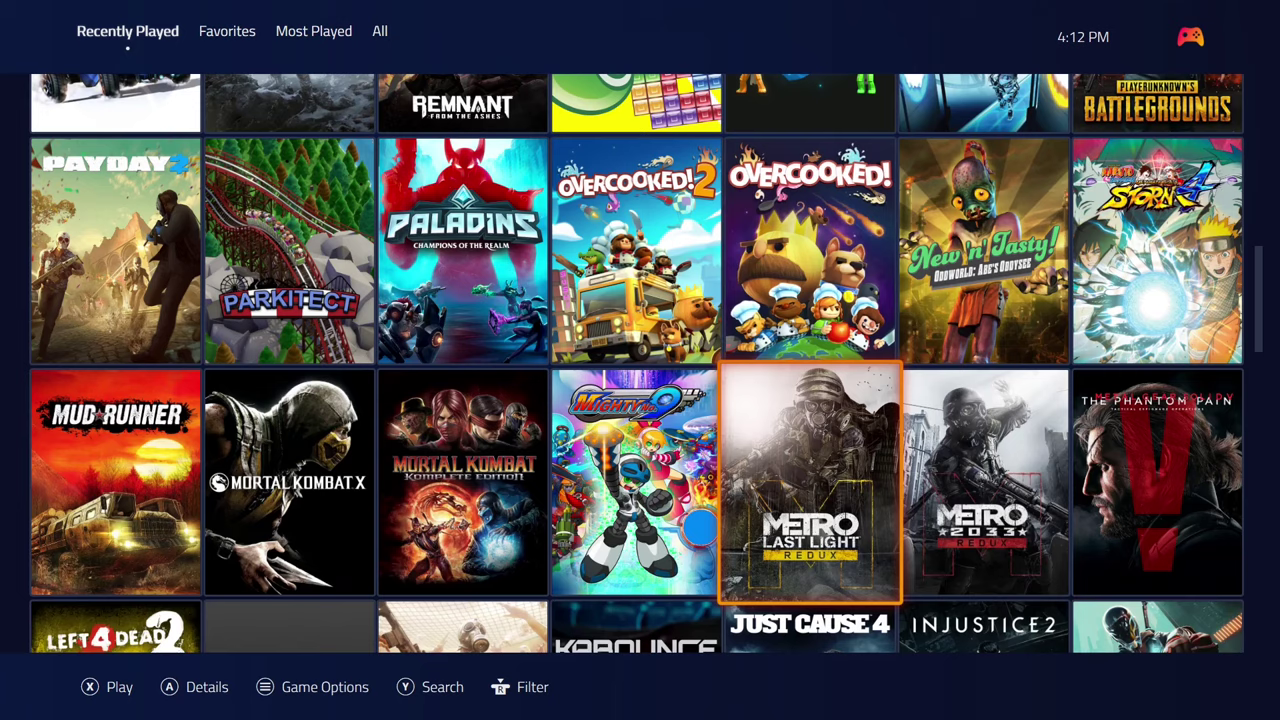
key(Up)
key(Left)
key(Left)
key(Left)
key(Left)
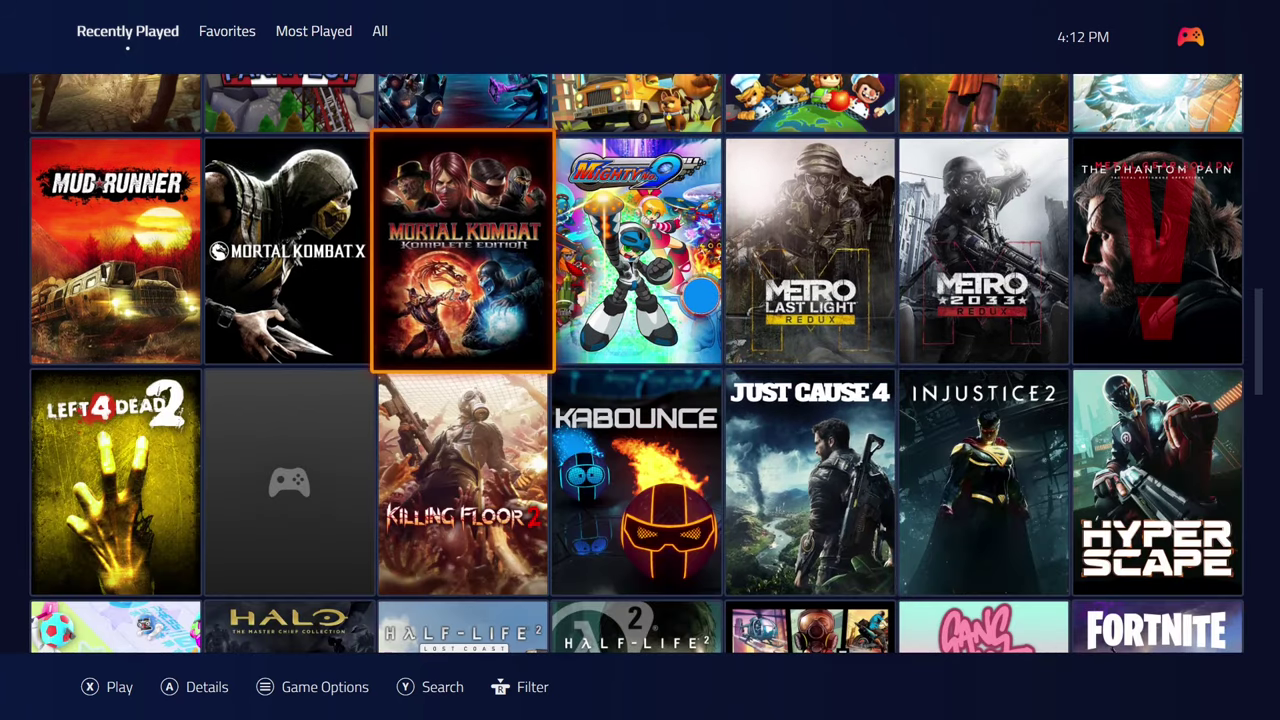
key(Right)
key(Down)
key(Down)
key(Down)
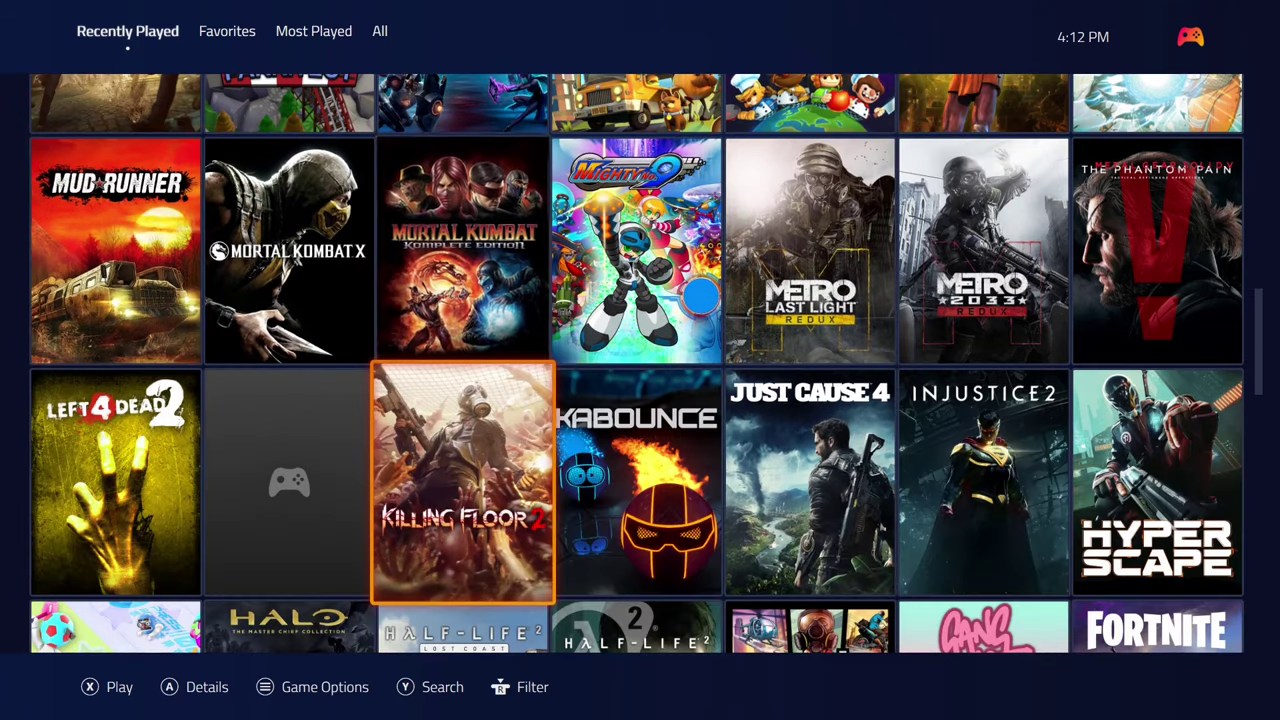
key(Up)
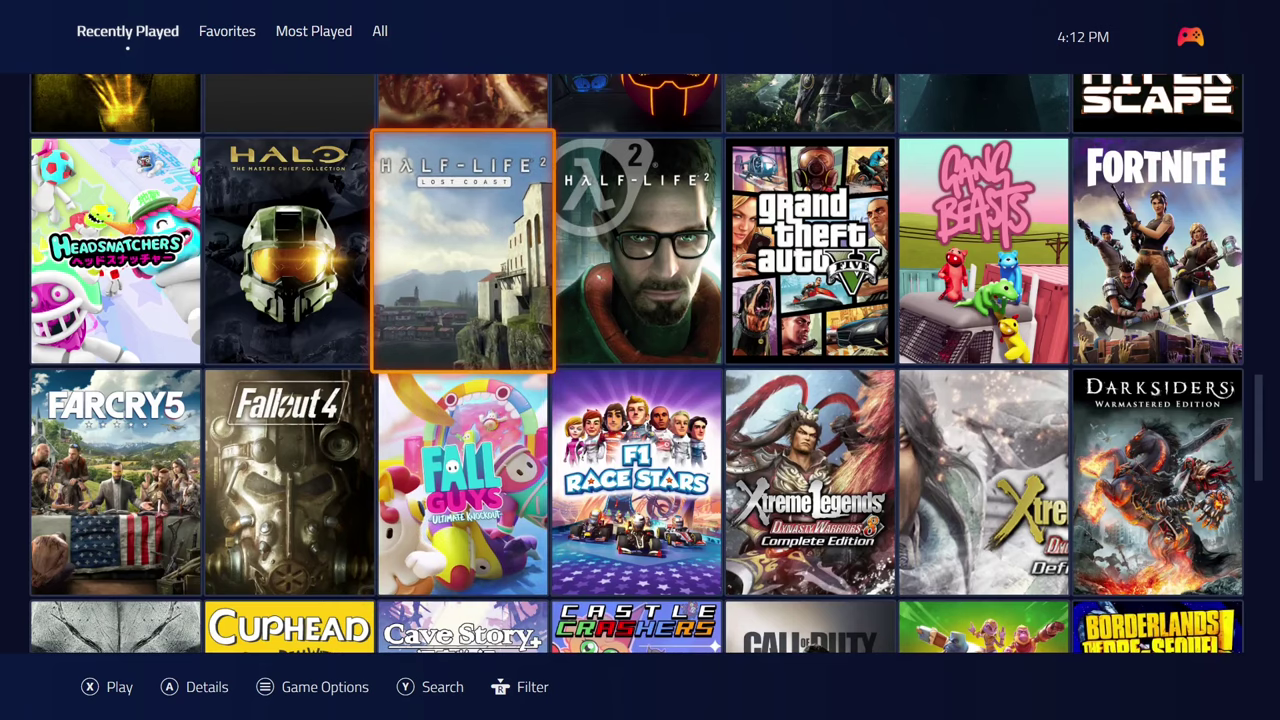
key(Right)
key(Down)
key(Down)
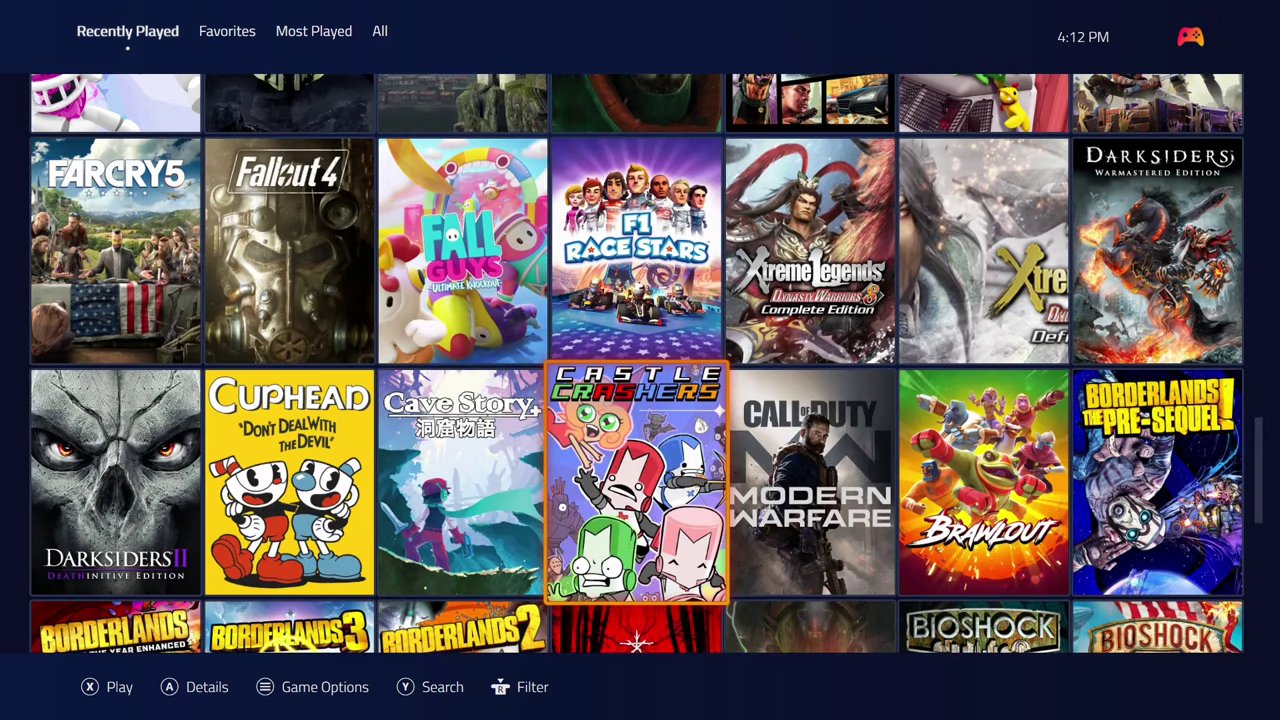
Launch Cuphead from its details page in the fullscreen library and choose Start in the game's main menu
key(Right)
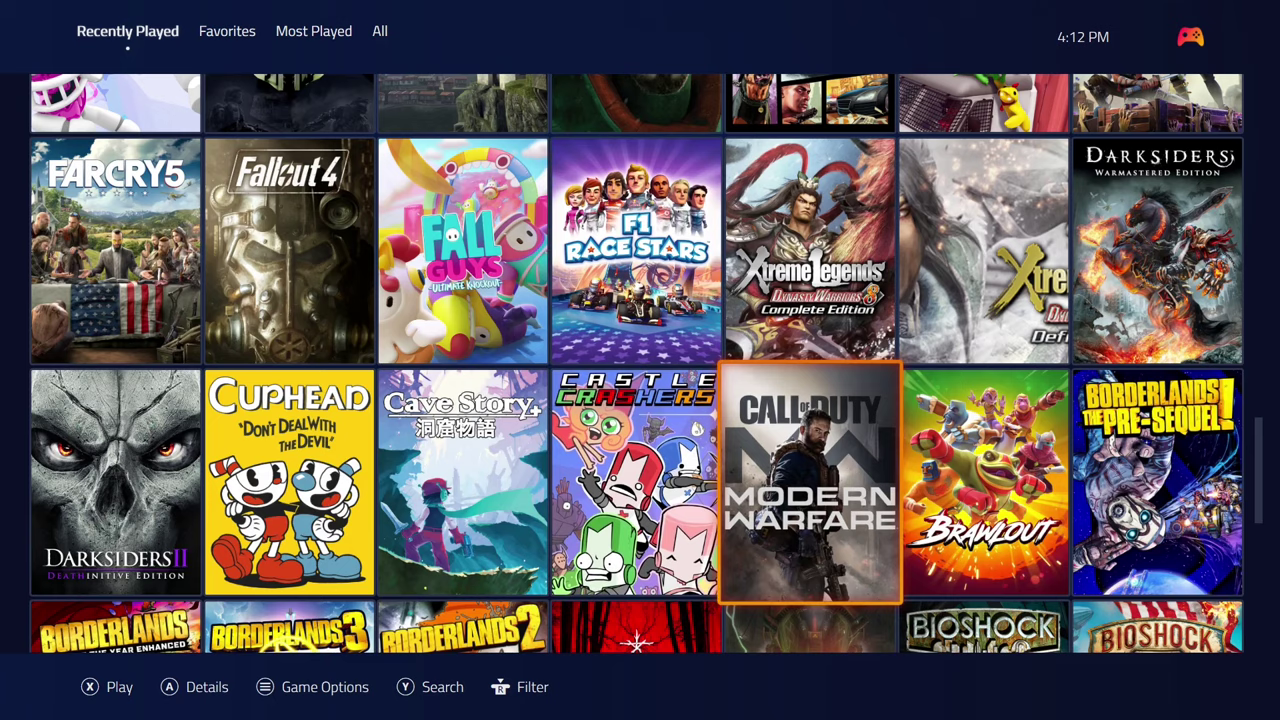
key(Left)
key(Left)
key(Left)
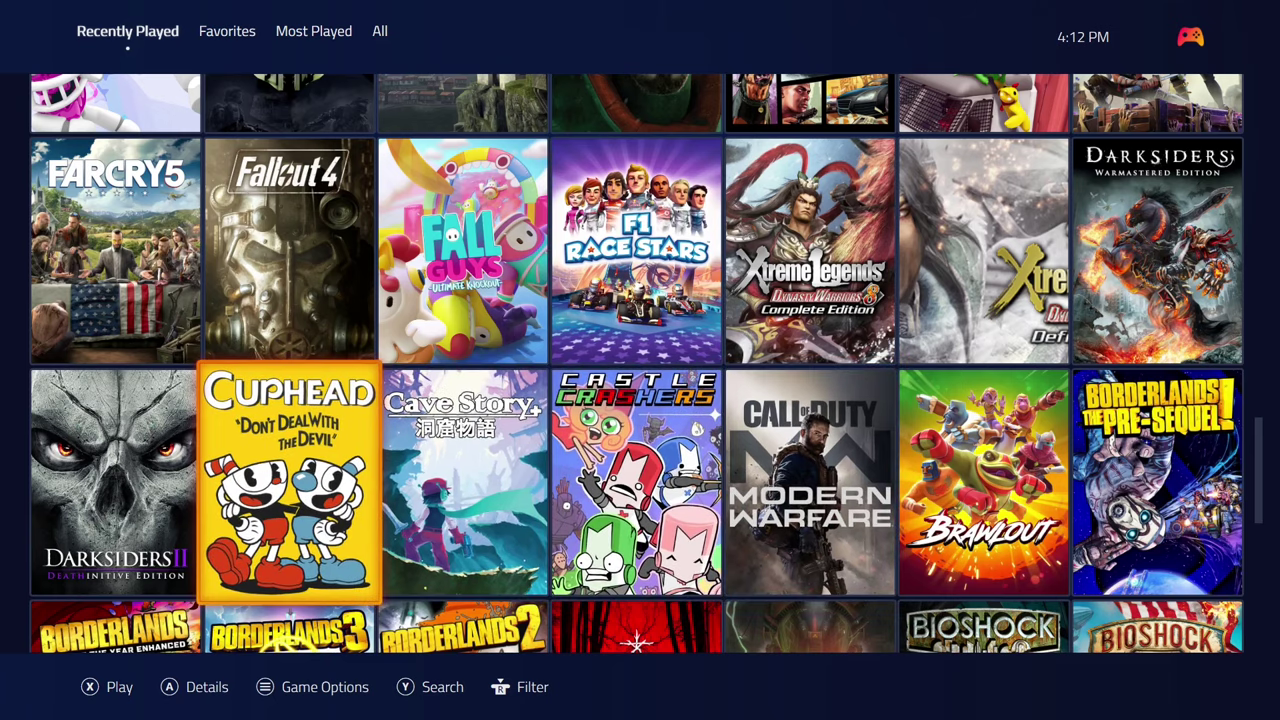
key(Return)
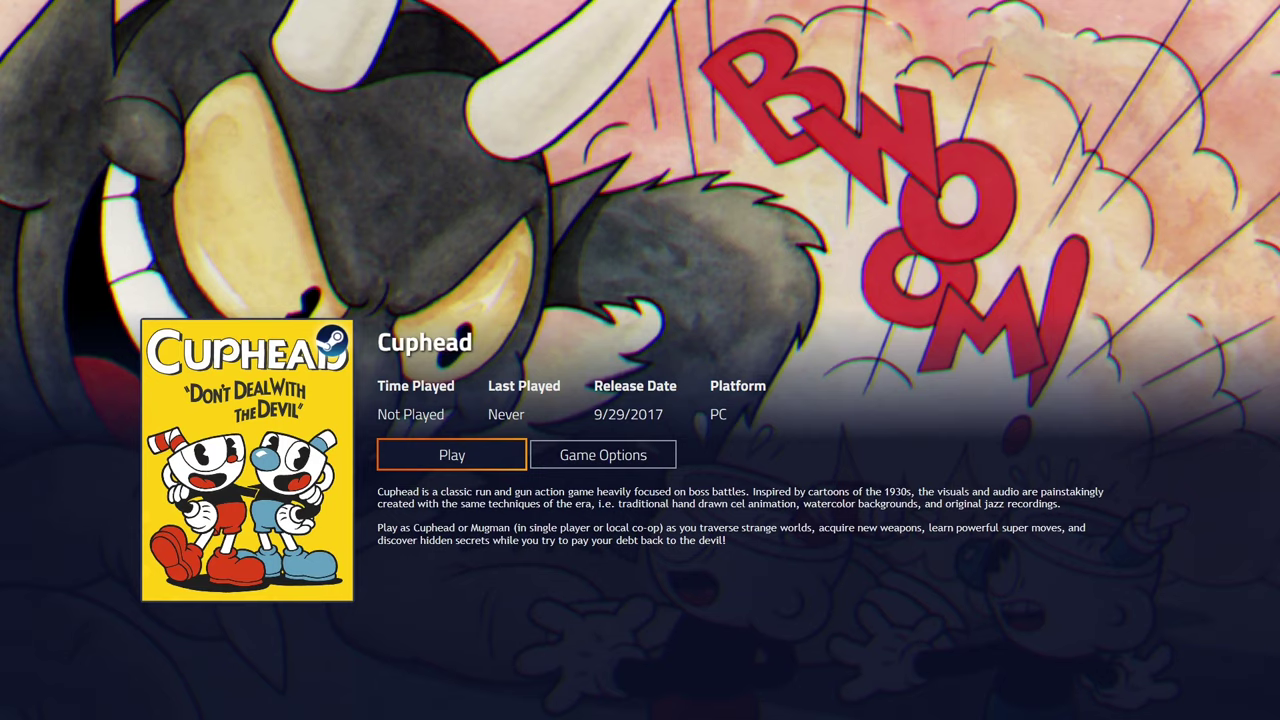
key(Return)
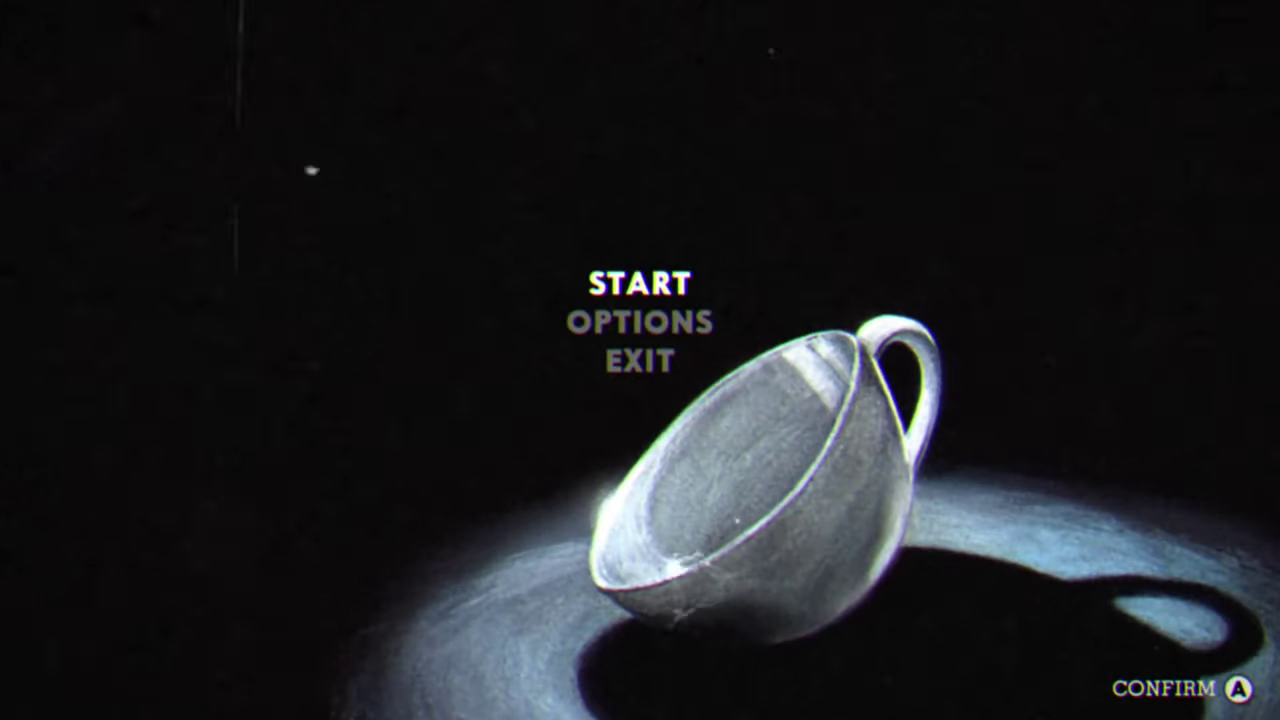
key(Return)
key(Return)
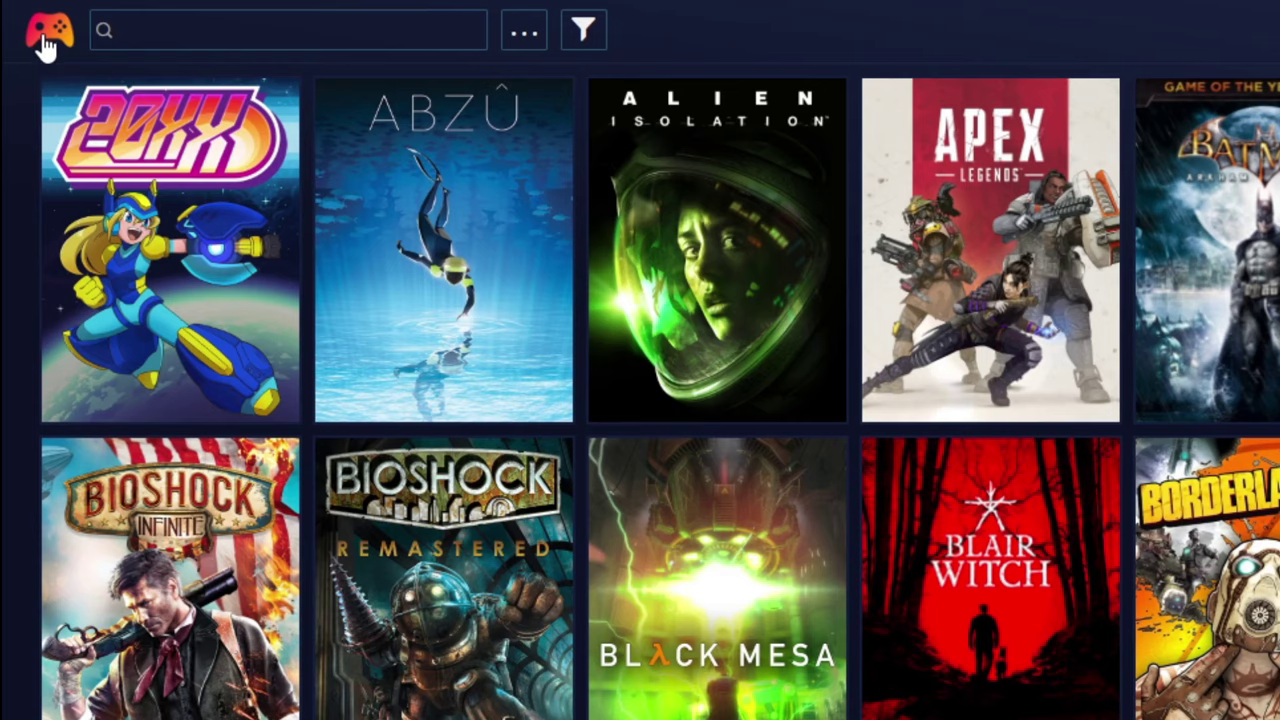
Open the emulator configuration and look through the list of emulators available for download
click(45, 35)
mouse_move(81, 123)
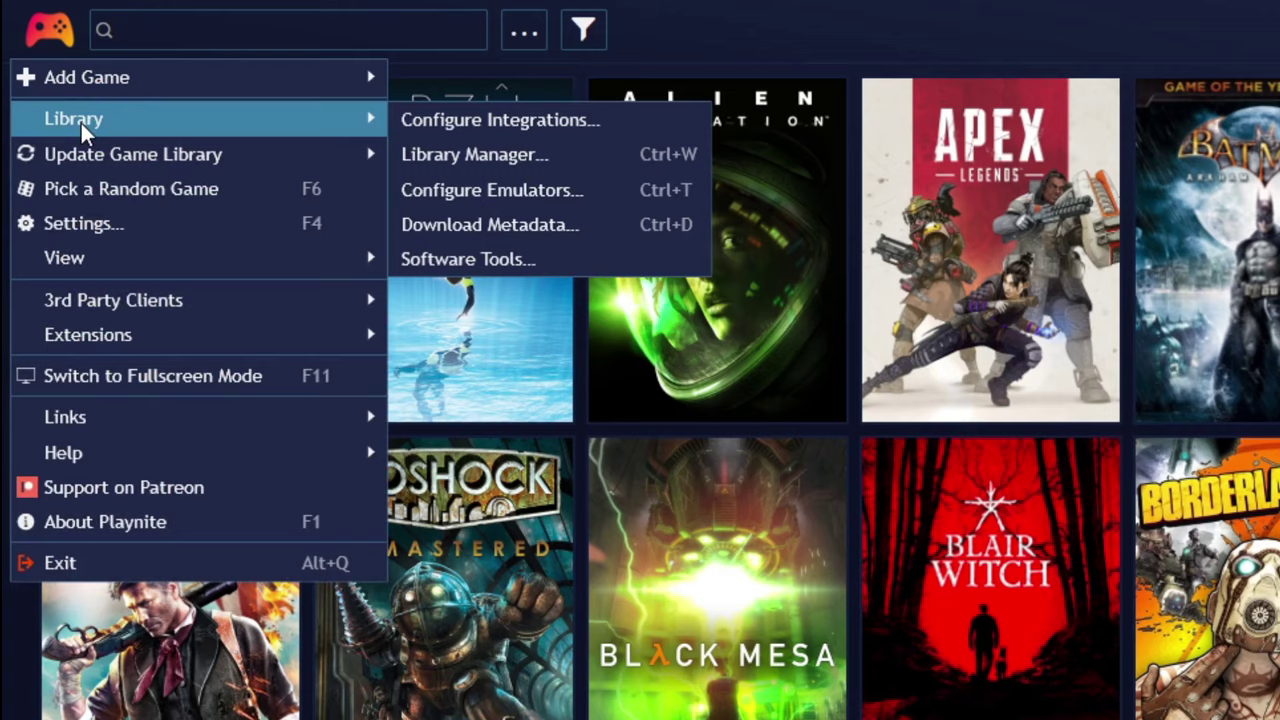
click(466, 192)
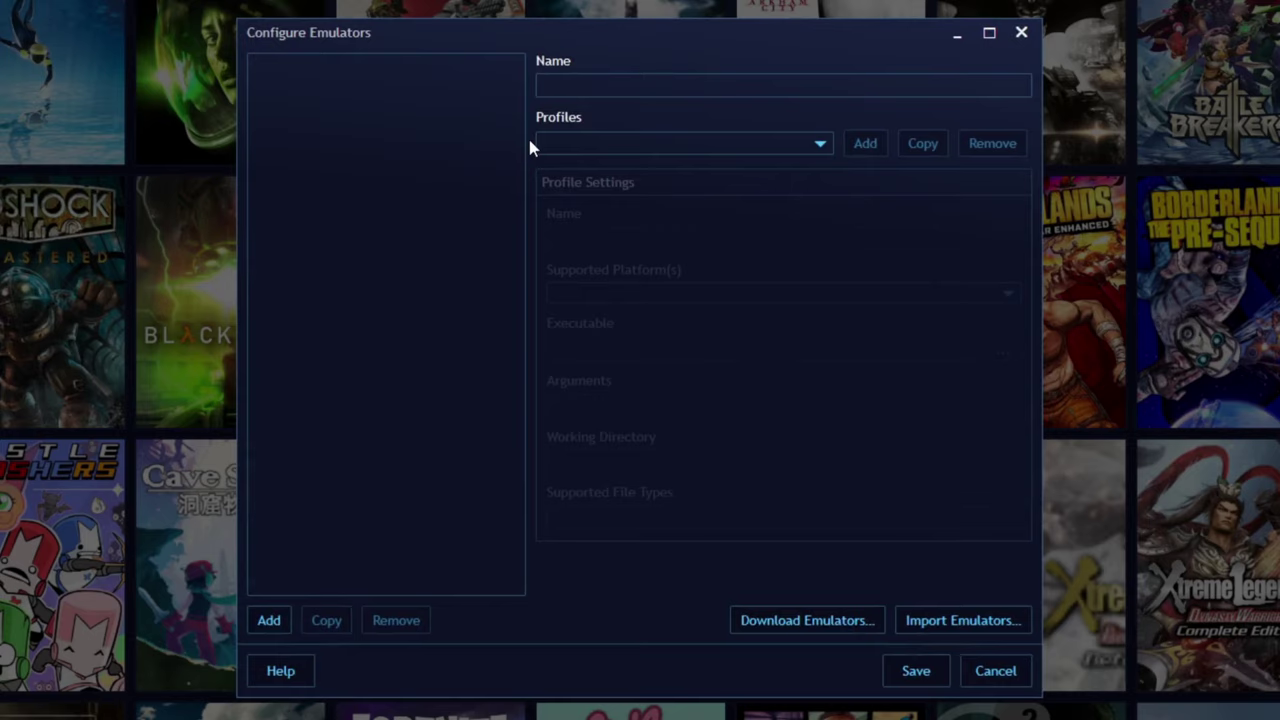
click(836, 626)
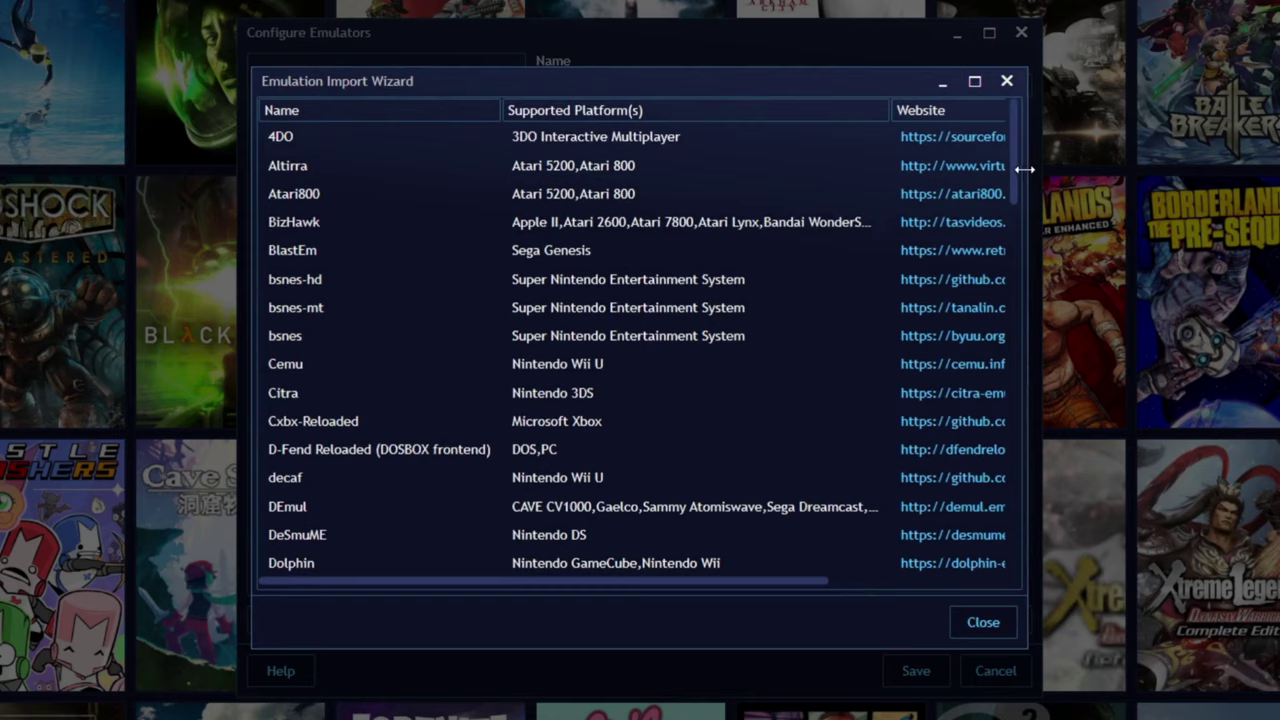
drag(1015, 151, 1020, 506)
click(983, 623)
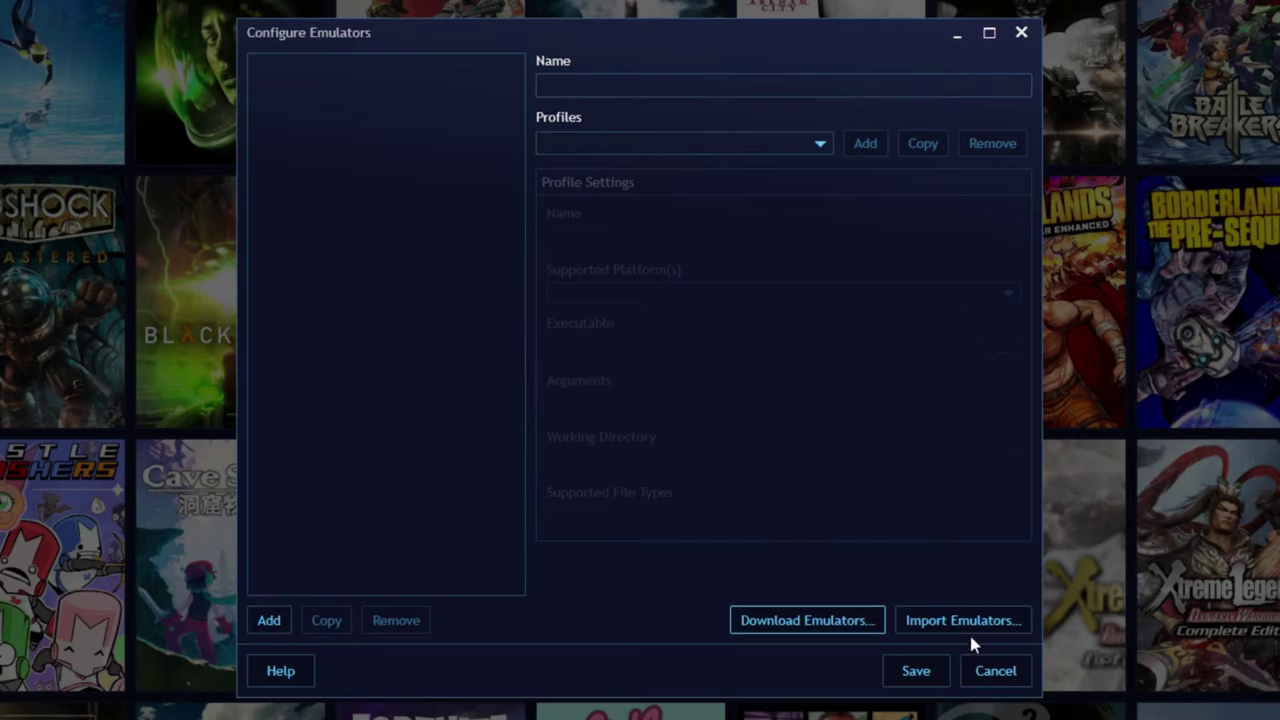
Autodetect emulators in the G:\Emulators folder, import Dolphin and PCSX2, and save the emulator configuration
click(962, 620)
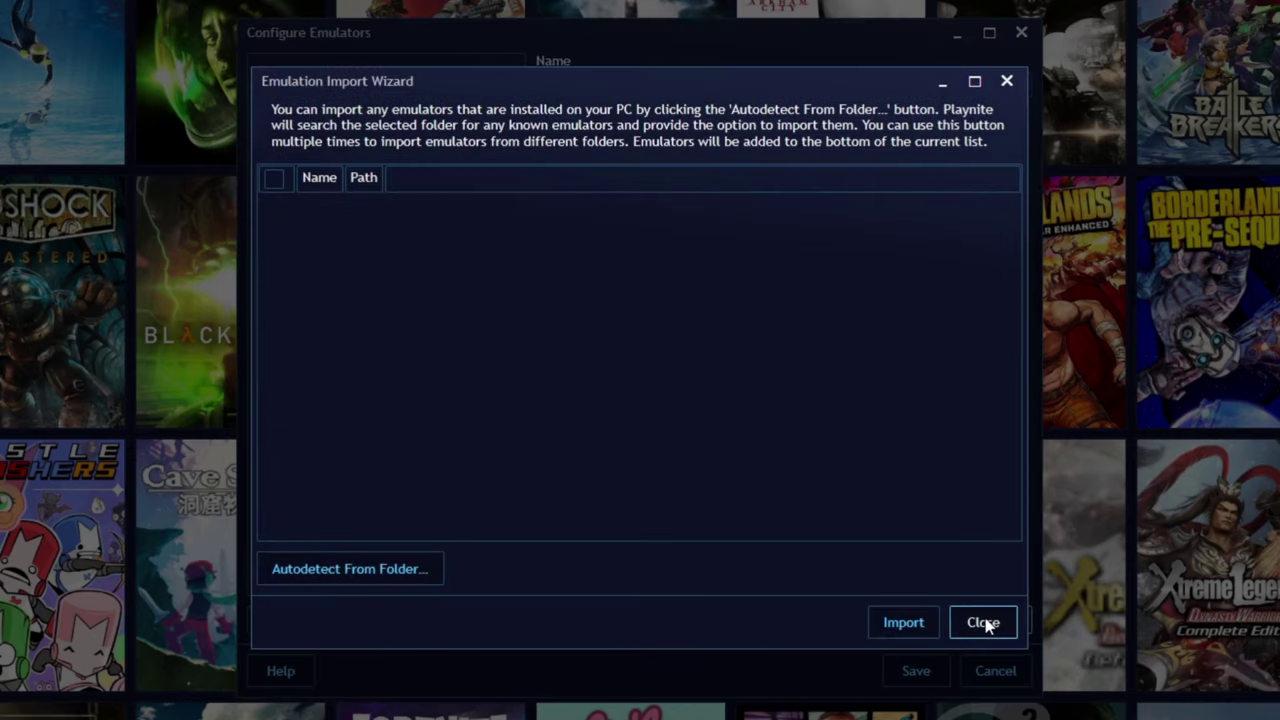
click(347, 570)
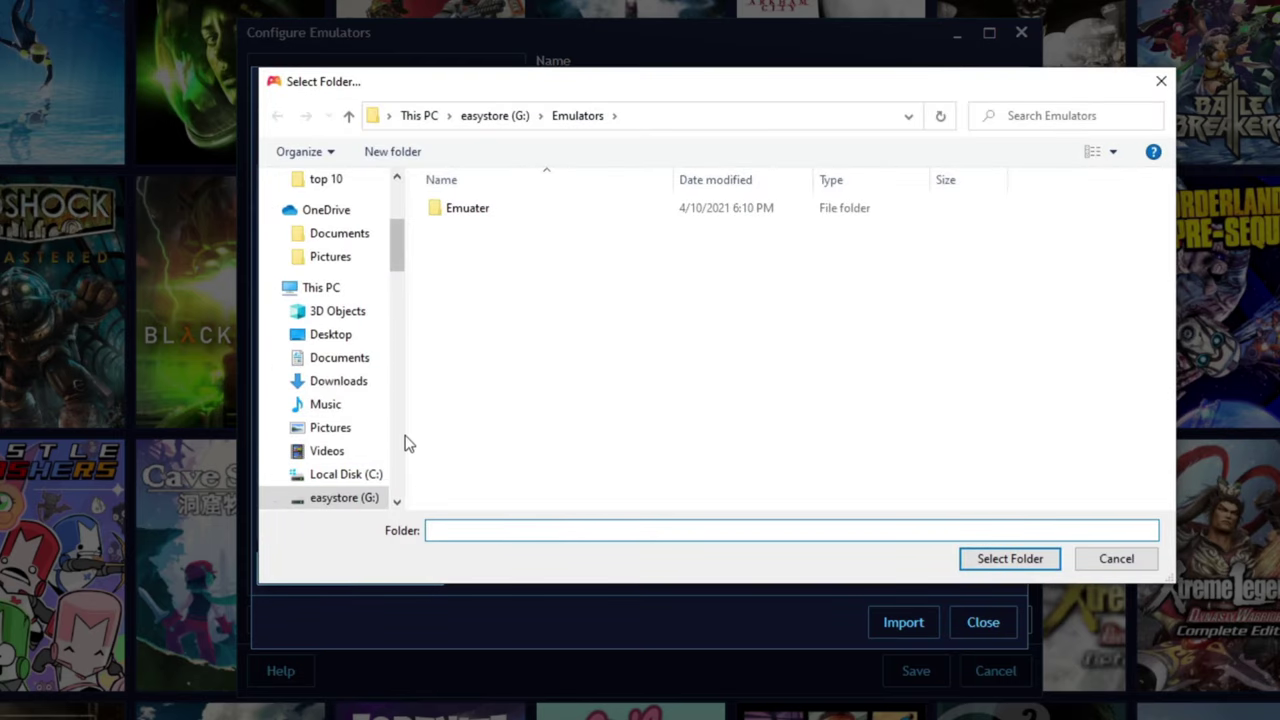
click(1010, 559)
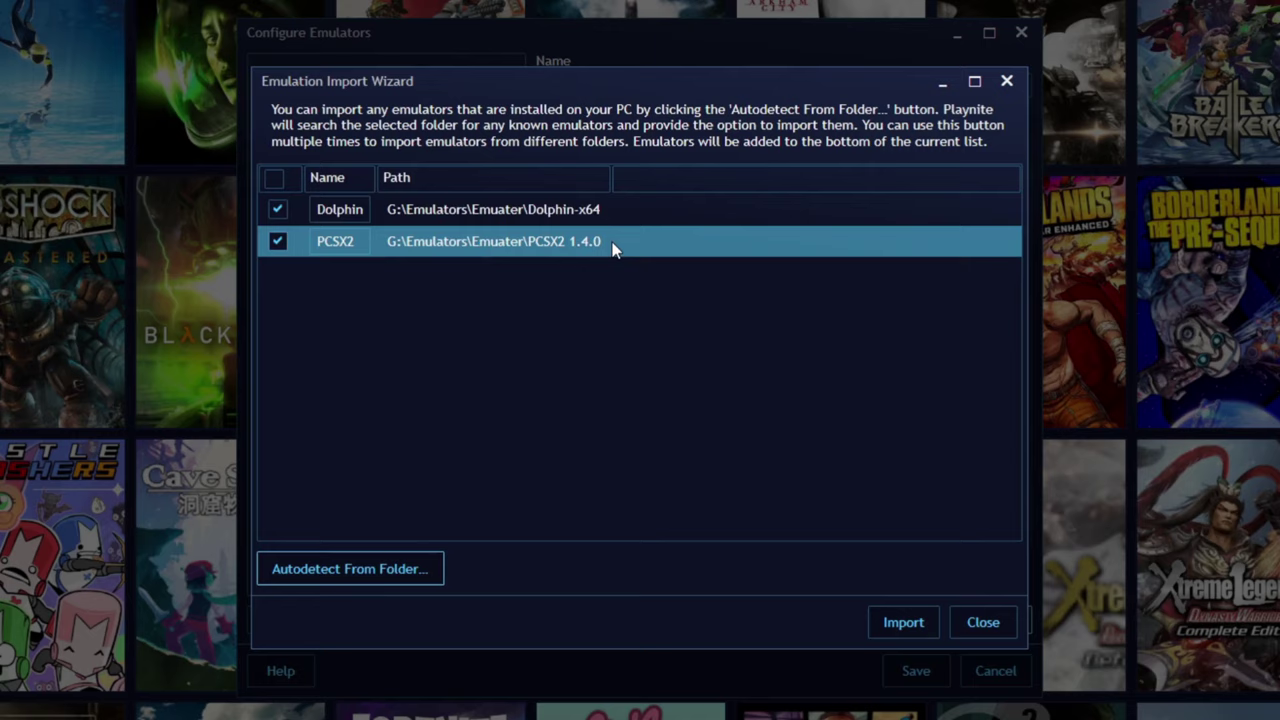
click(903, 622)
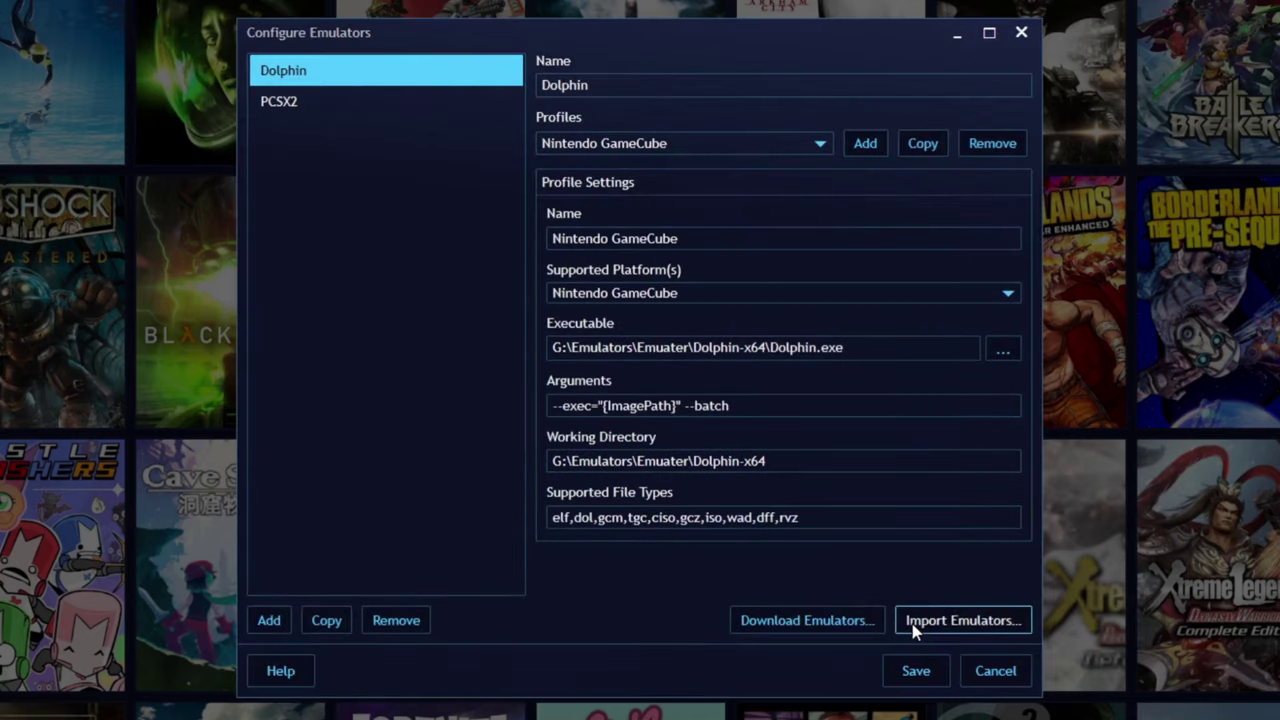
click(914, 674)
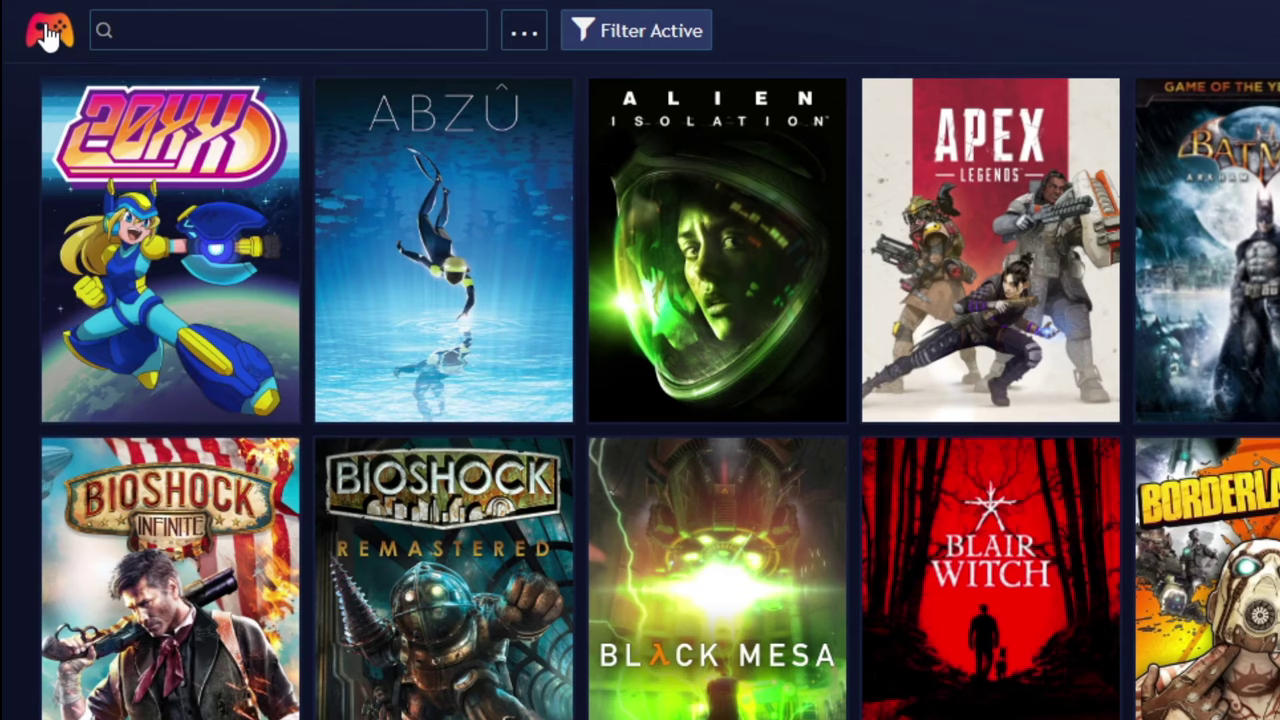
Open the import wizard for emulated games and start a folder scan using Dolphin's Nintendo GameCube profile
click(45, 33)
mouse_move(70, 77)
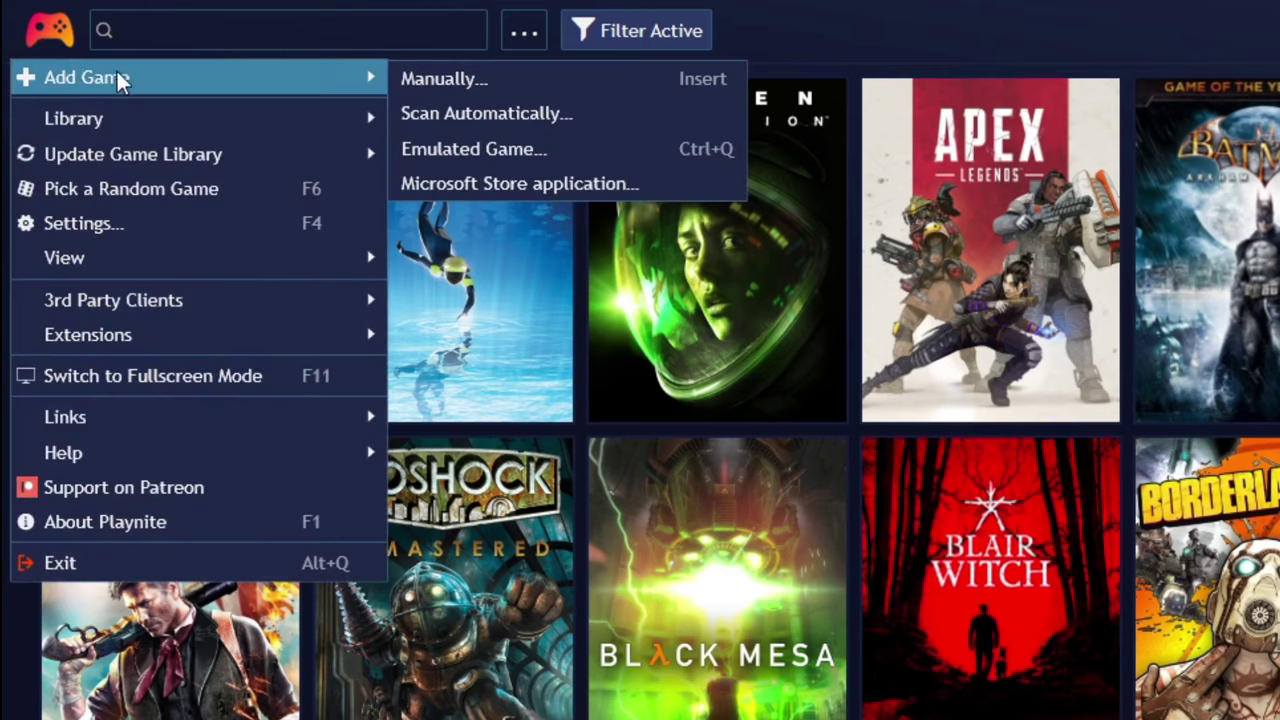
click(432, 148)
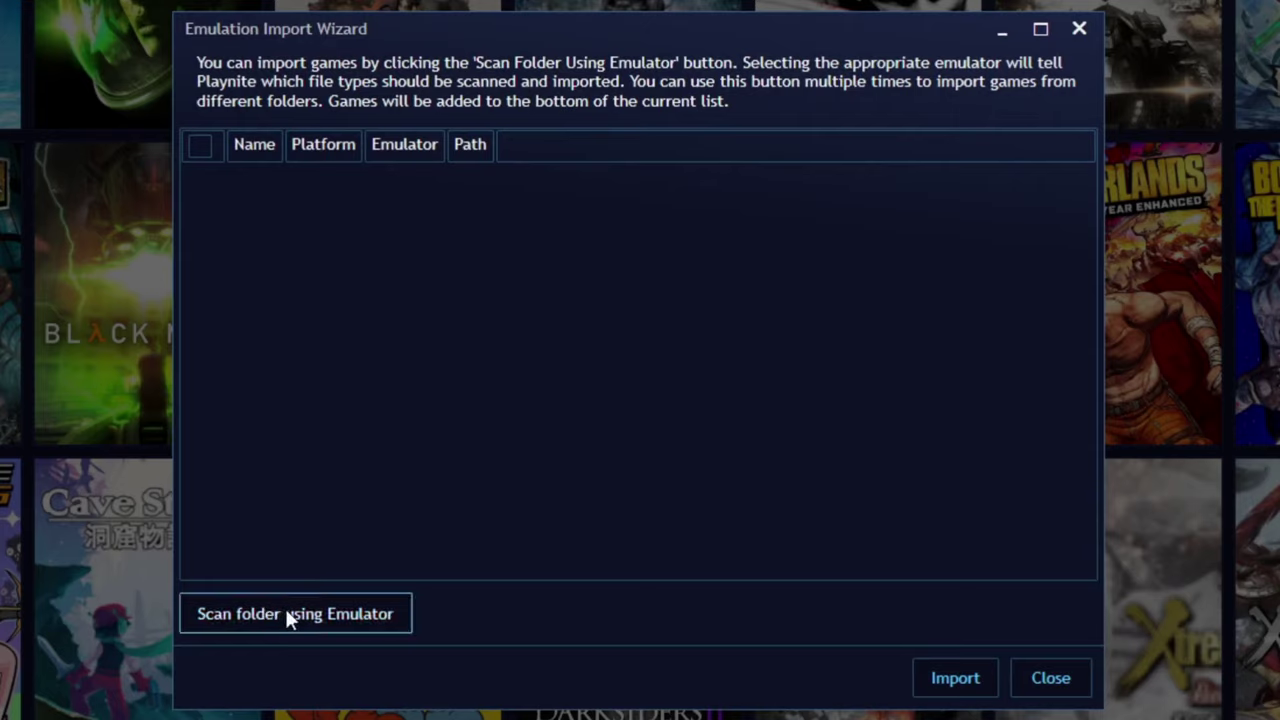
click(295, 613)
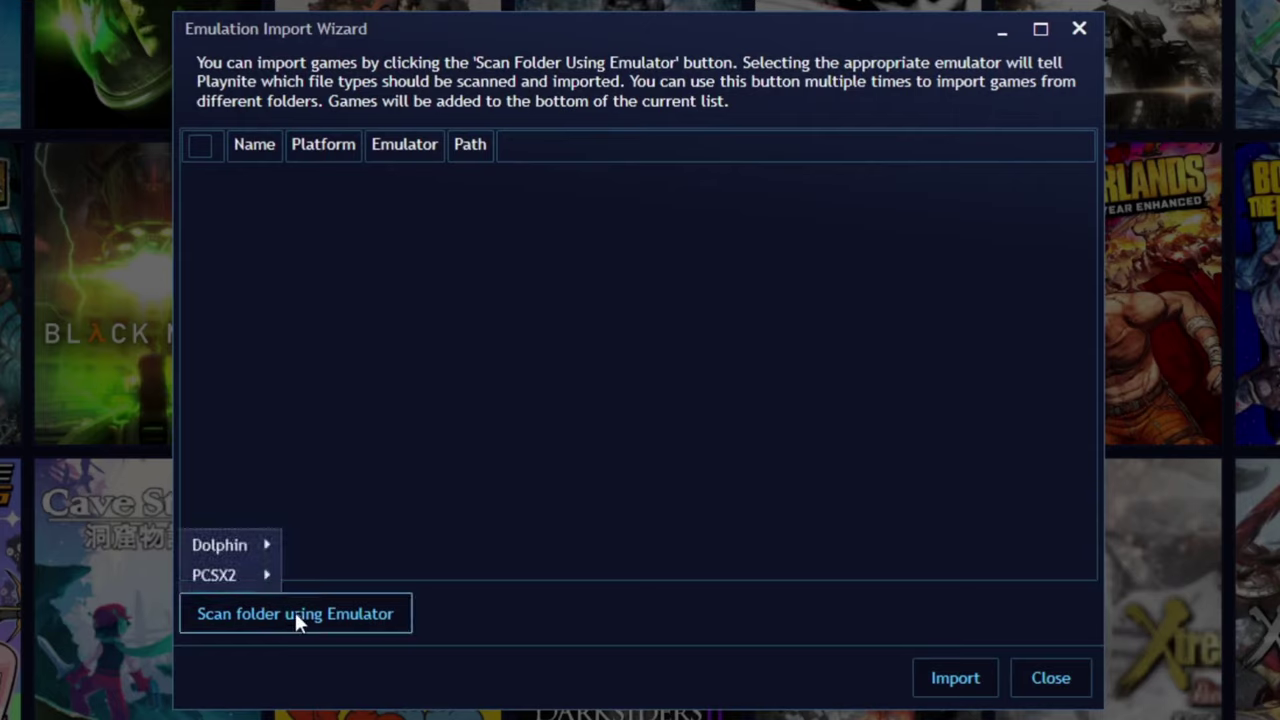
mouse_move(221, 548)
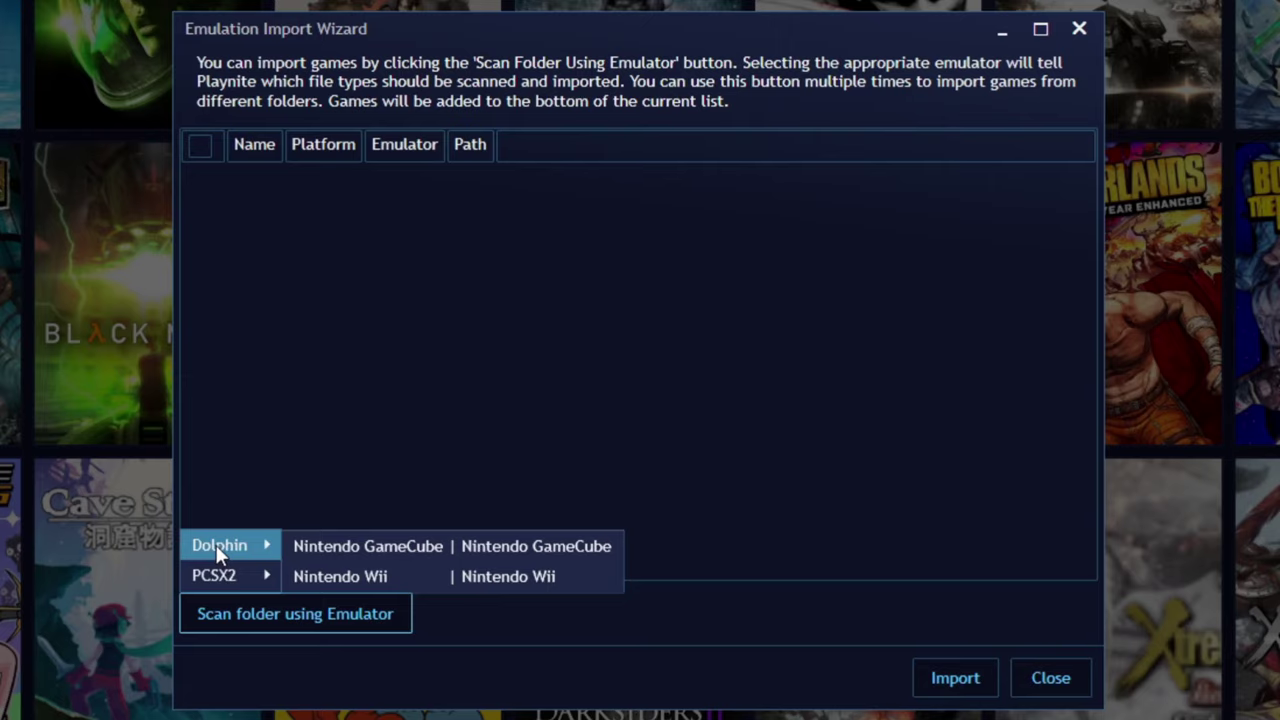
click(354, 545)
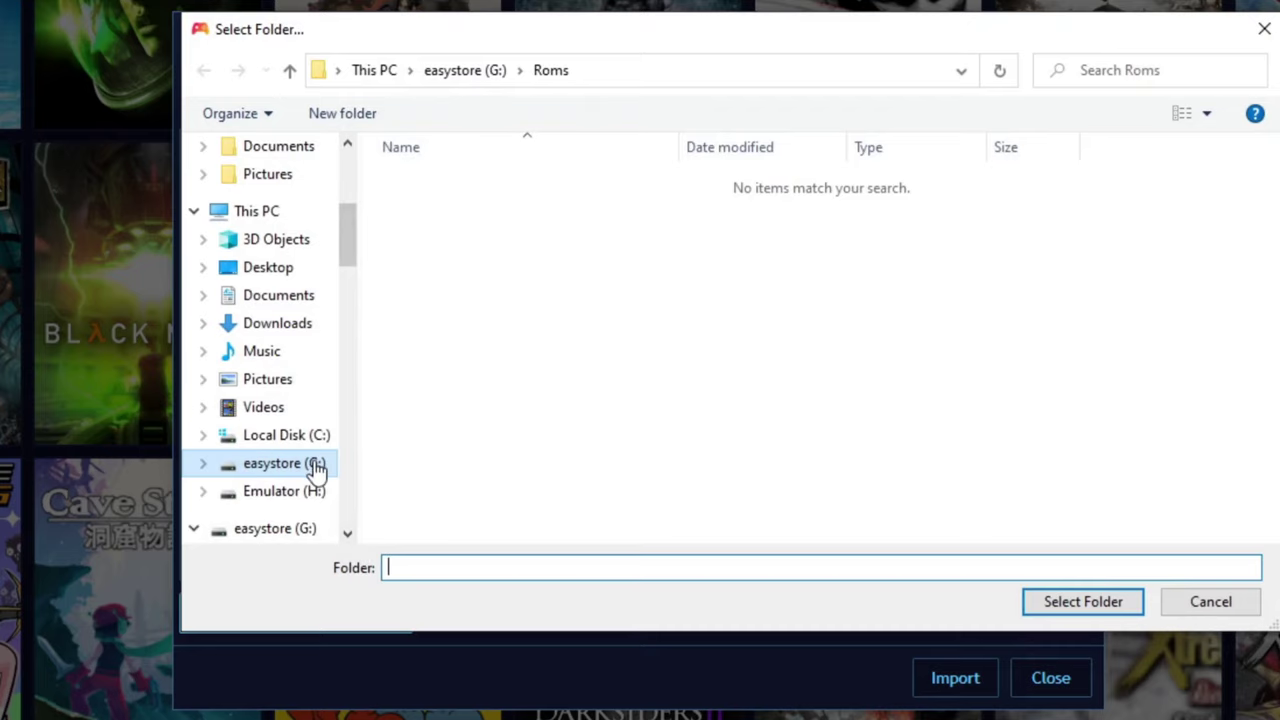
Choose the Roms folder on the G: drive for the scan and import all the detected GameCube games
click(314, 466)
scroll(643, 443, down, 2)
click(840, 345)
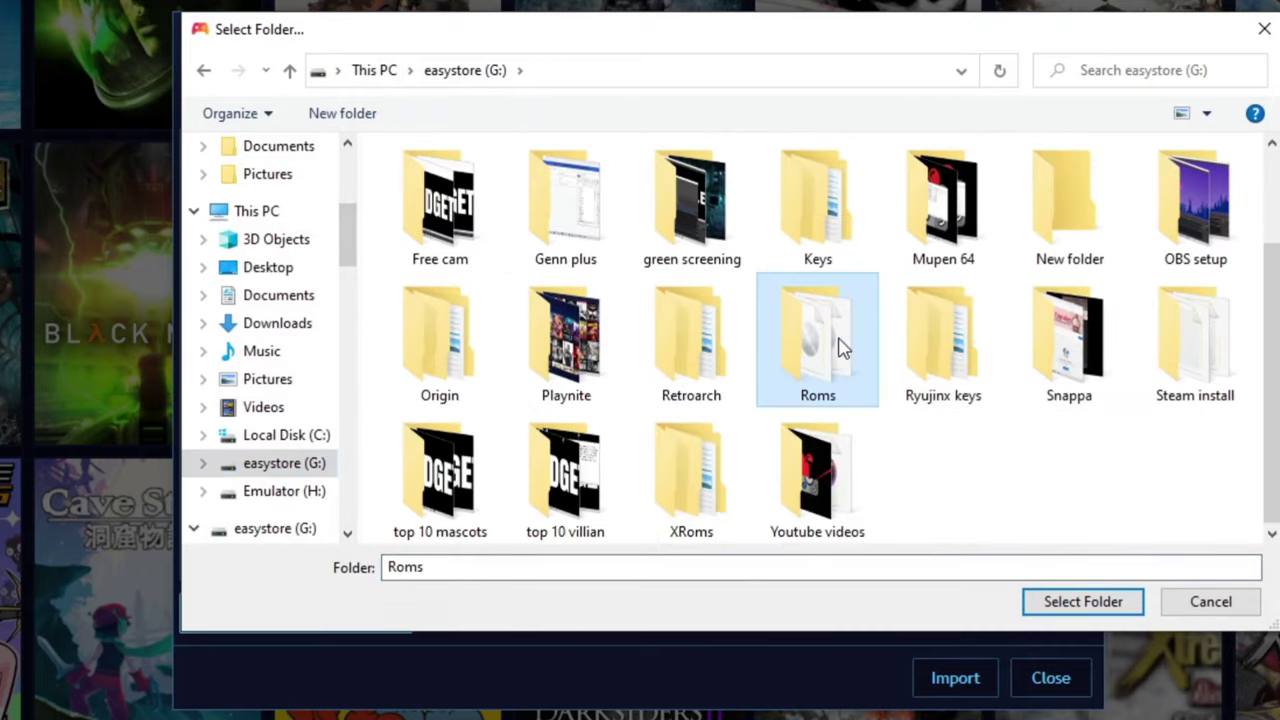
double_click(840, 345)
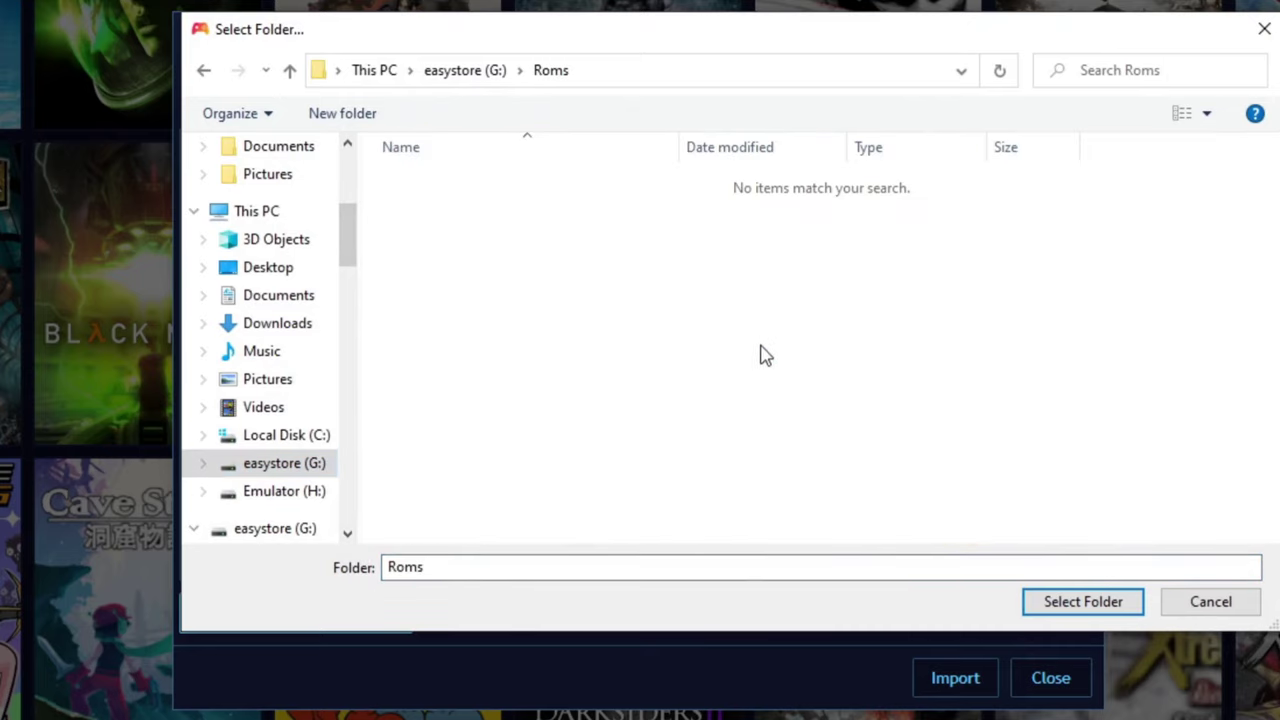
click(1098, 604)
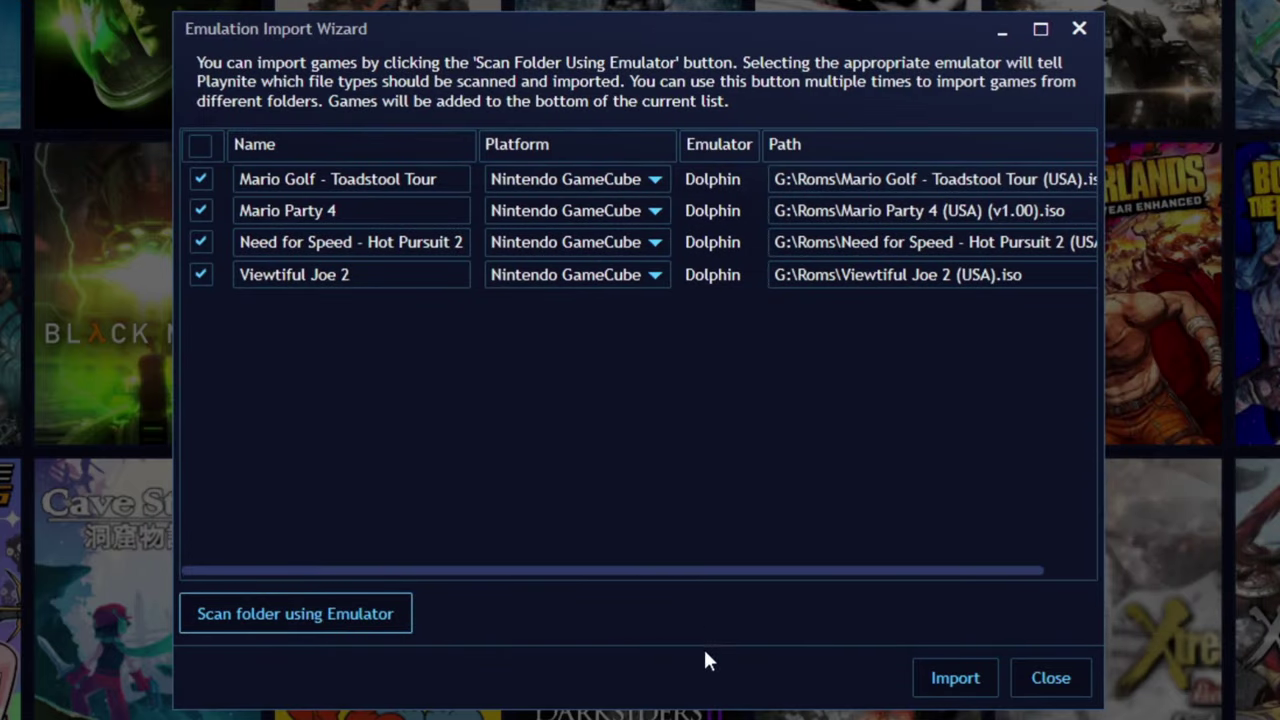
click(960, 677)
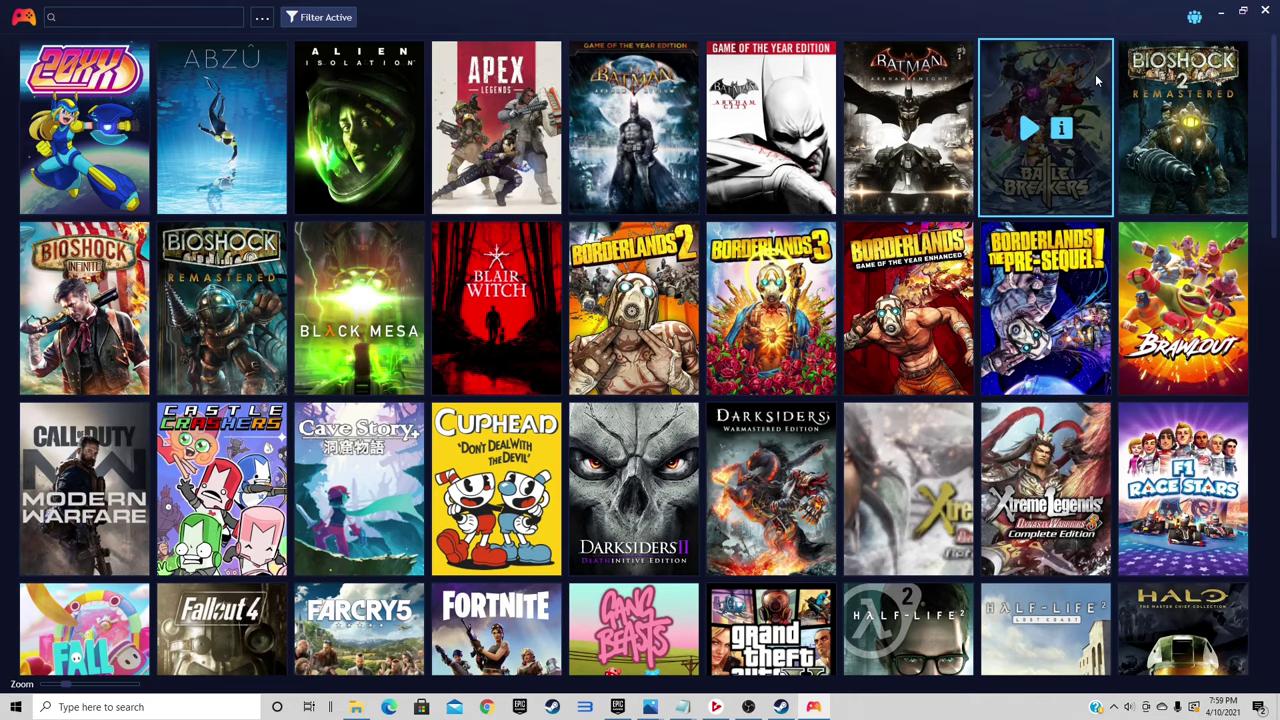
Look through the library and its filter options, and exclude PC from the platform filter to show only Nintendo GameCube games
scroll(1095, 74, down, 1)
scroll(1096, 80, down, 5)
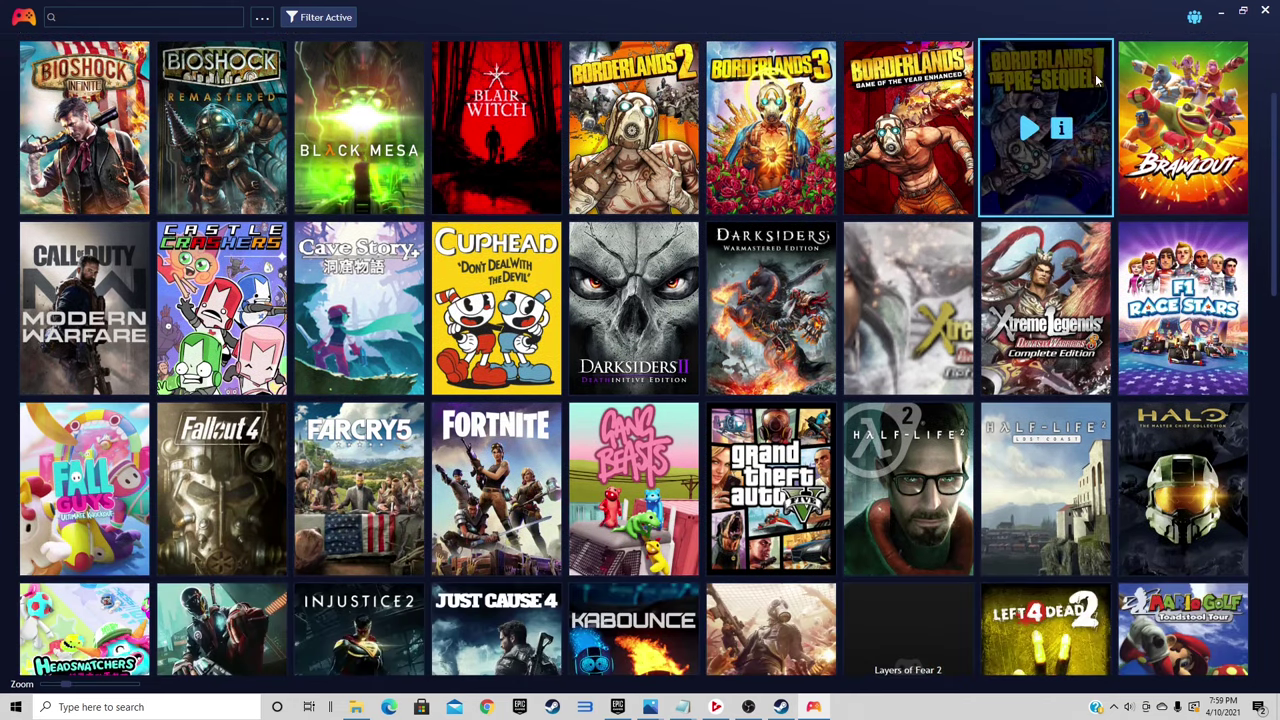
scroll(1096, 80, down, 4)
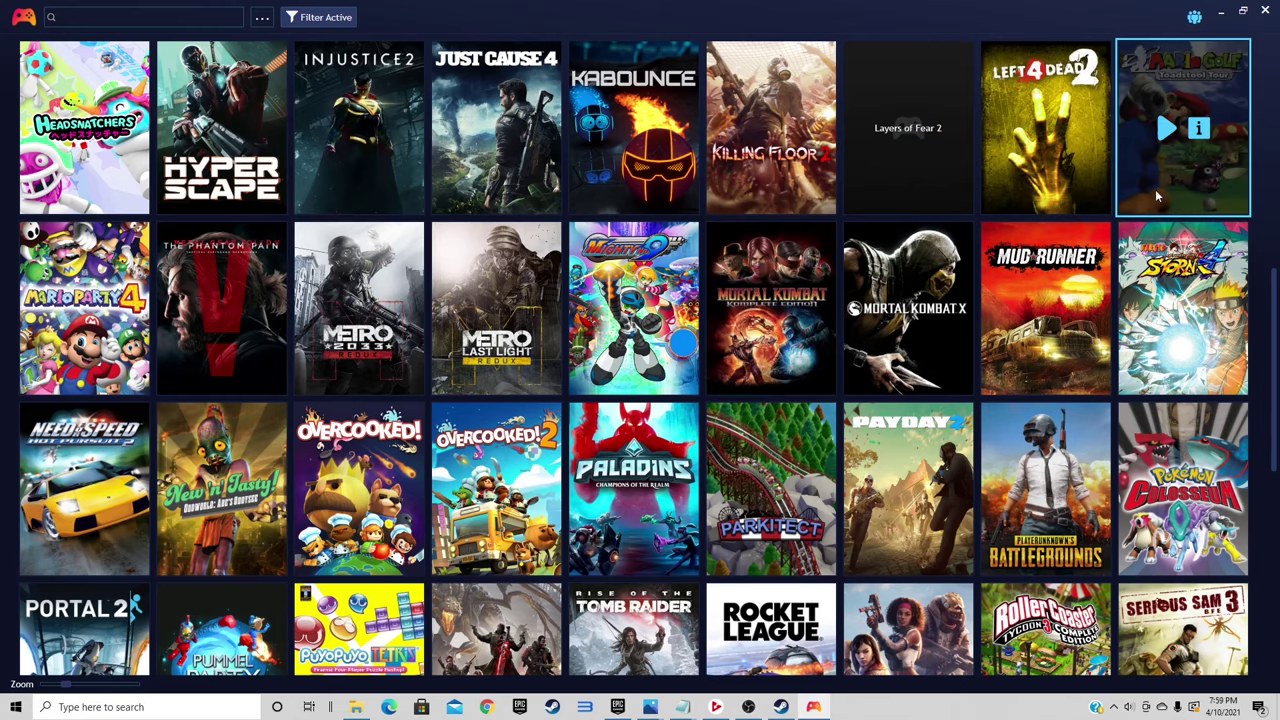
scroll(1100, 380, down, 1)
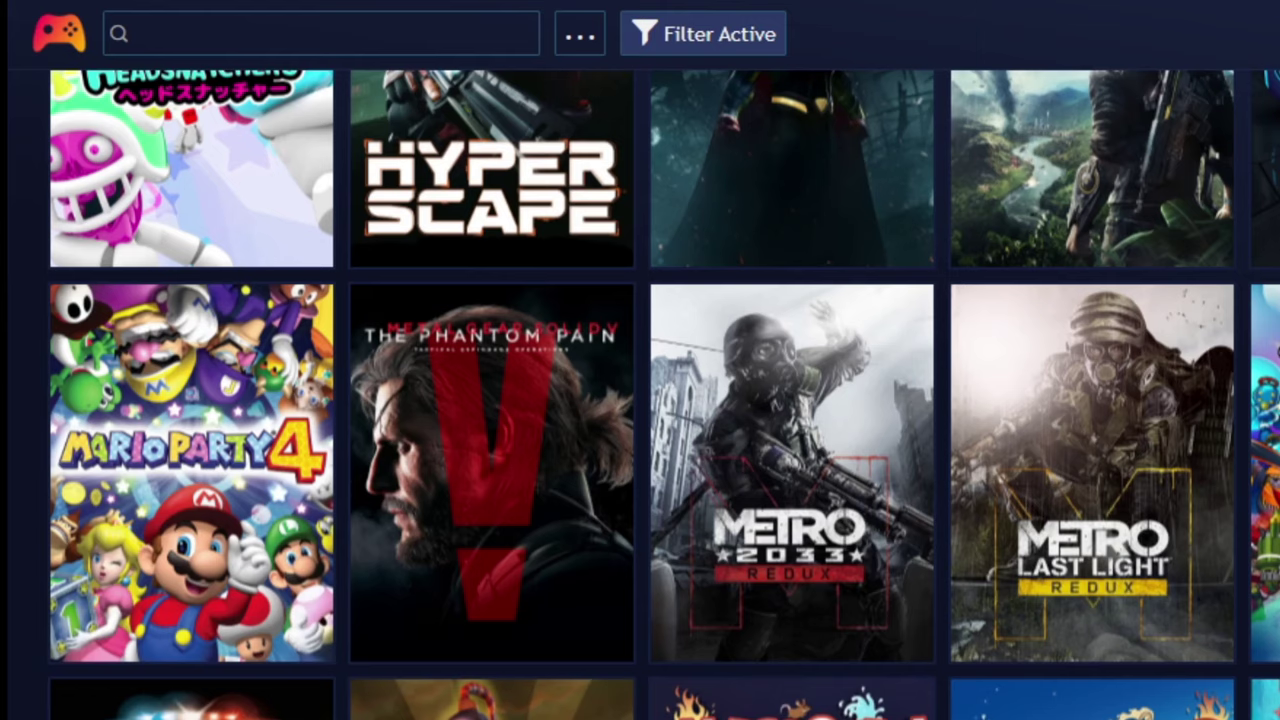
click(730, 39)
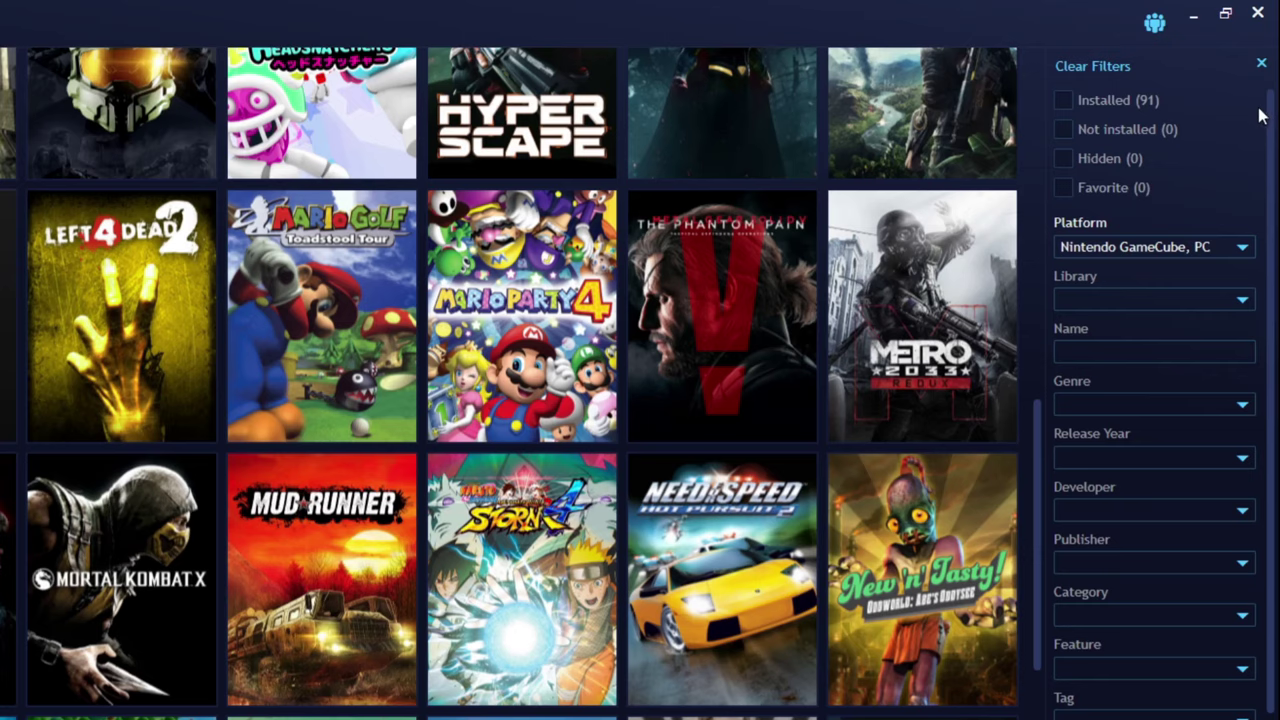
drag(1268, 115, 1268, 527)
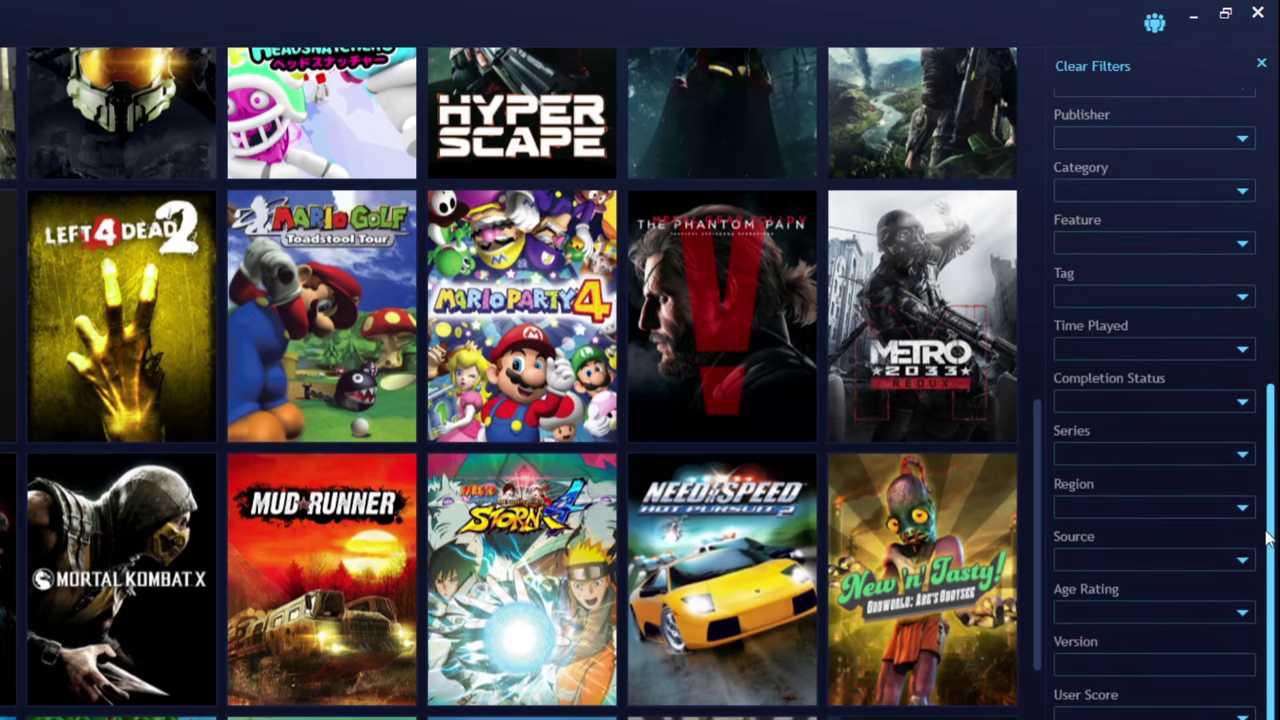
drag(1266, 358, 1266, 112)
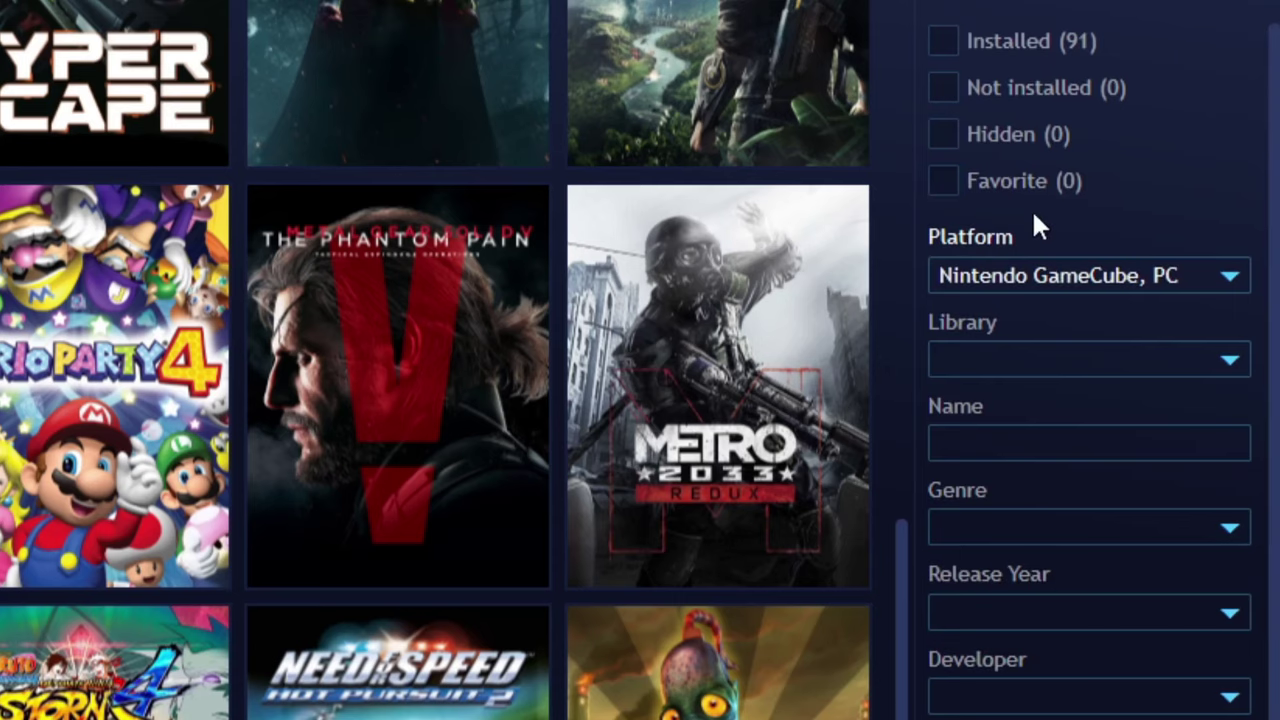
click(1230, 275)
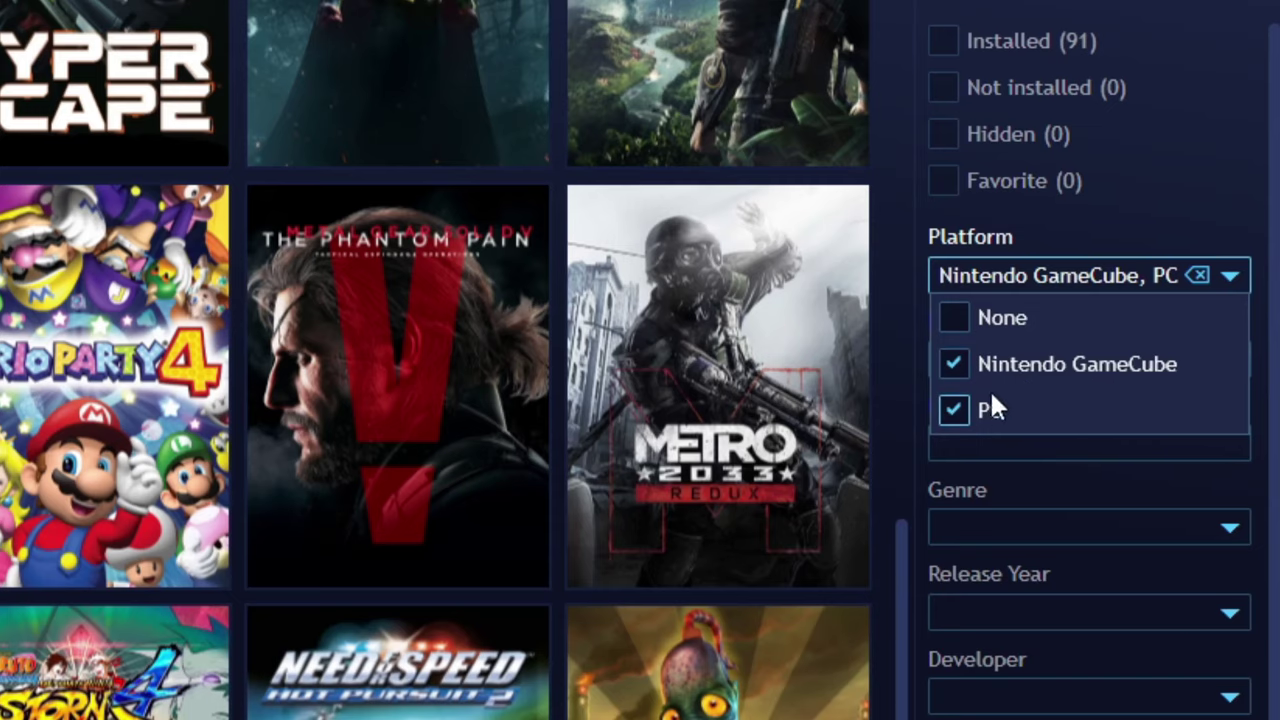
click(957, 410)
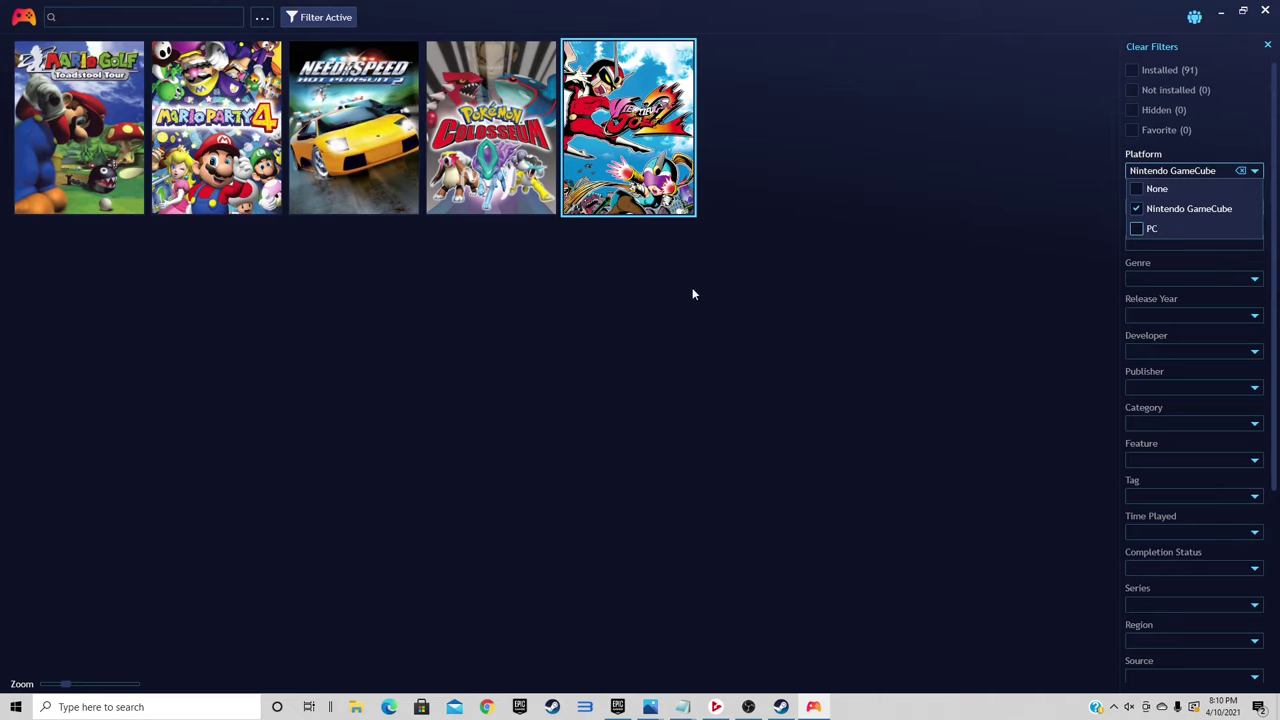
Launch Viewtiful Joe 2 from the filtered GameCube library
click(621, 133)
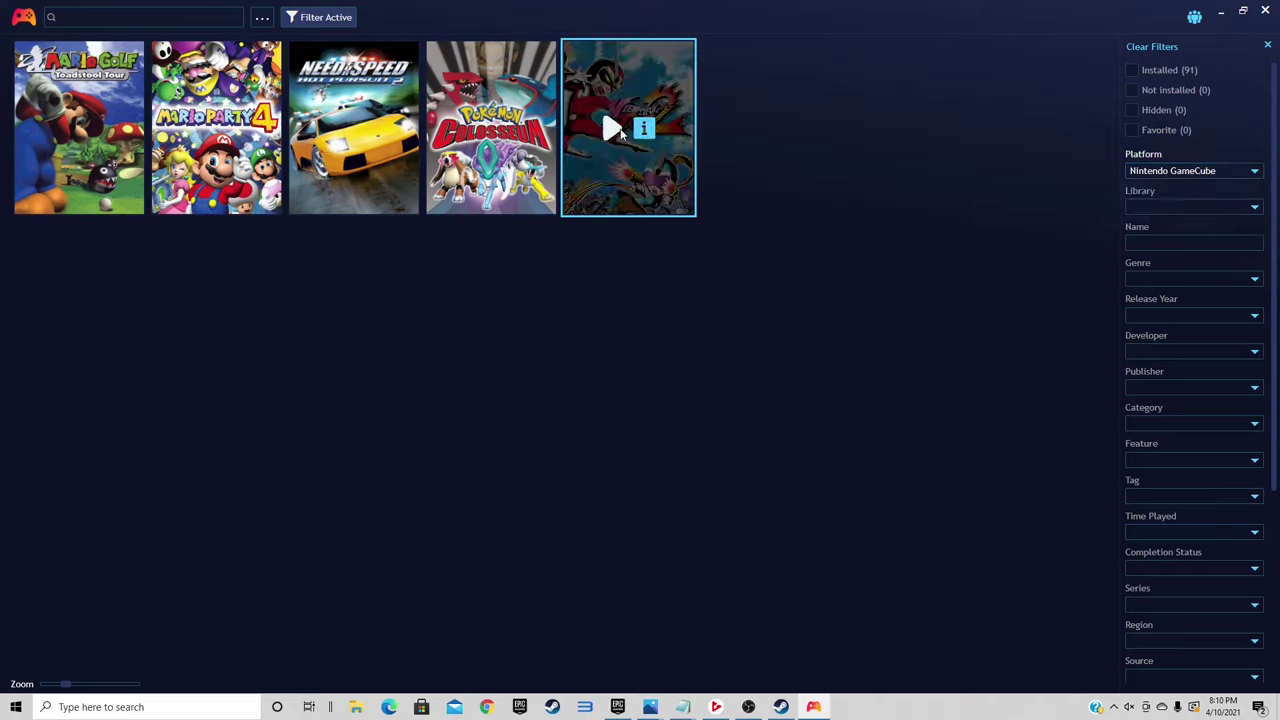